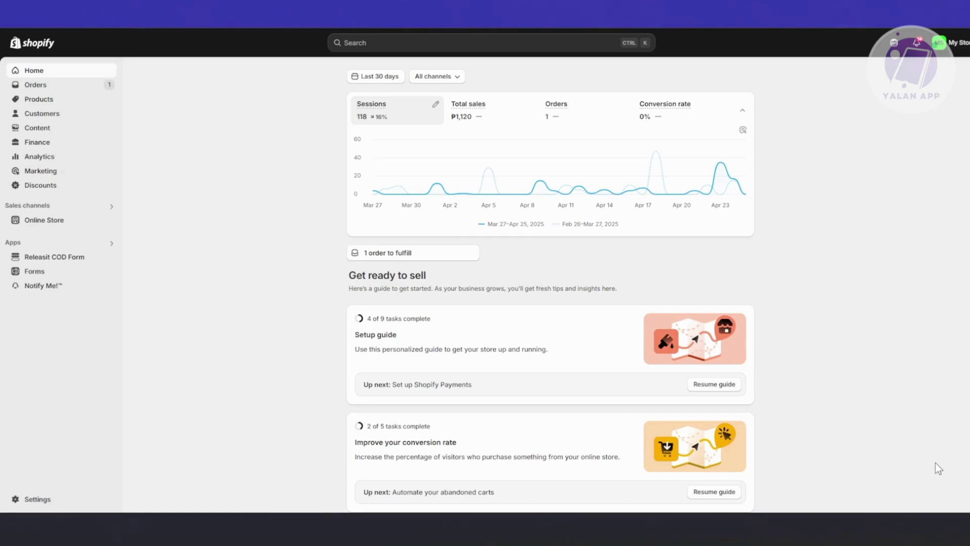
# From Settings > Apps and sales channels, reach the Shopify App Store and search for UPCART.
pyautogui.click(33, 500)
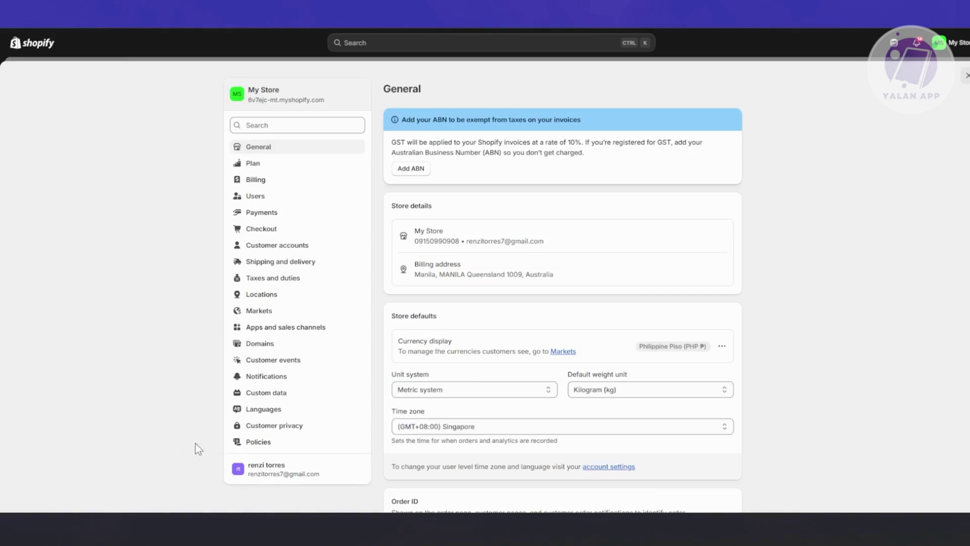
pyautogui.click(304, 329)
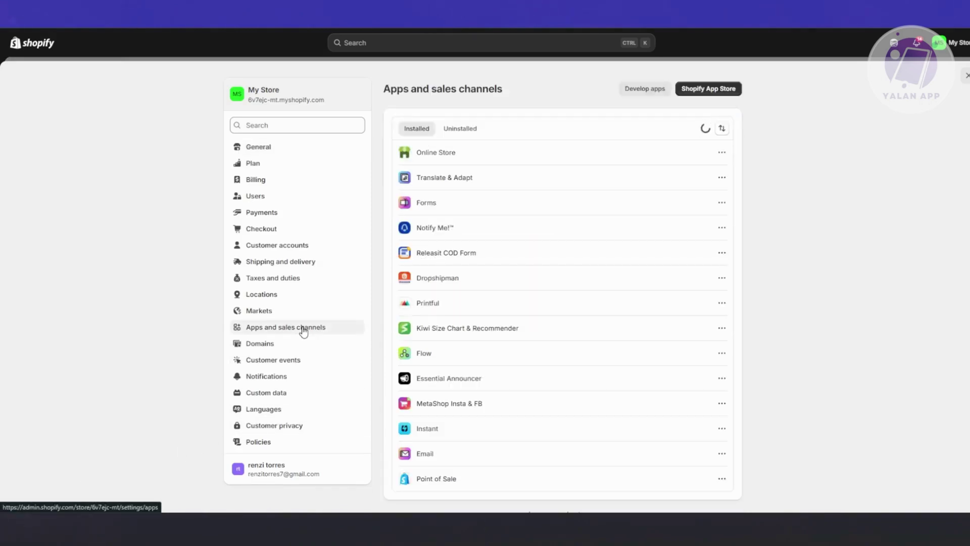
pyautogui.click(703, 91)
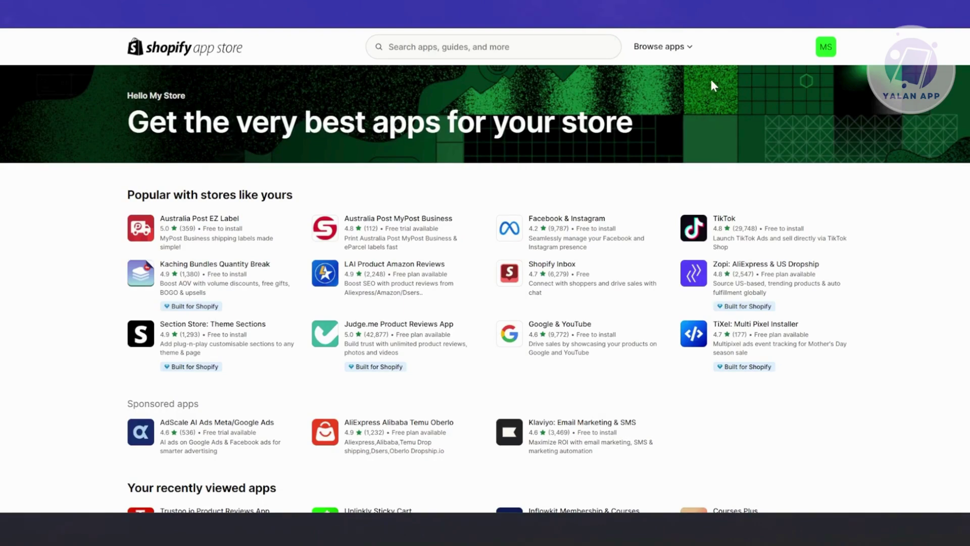
pyautogui.click(425, 44)
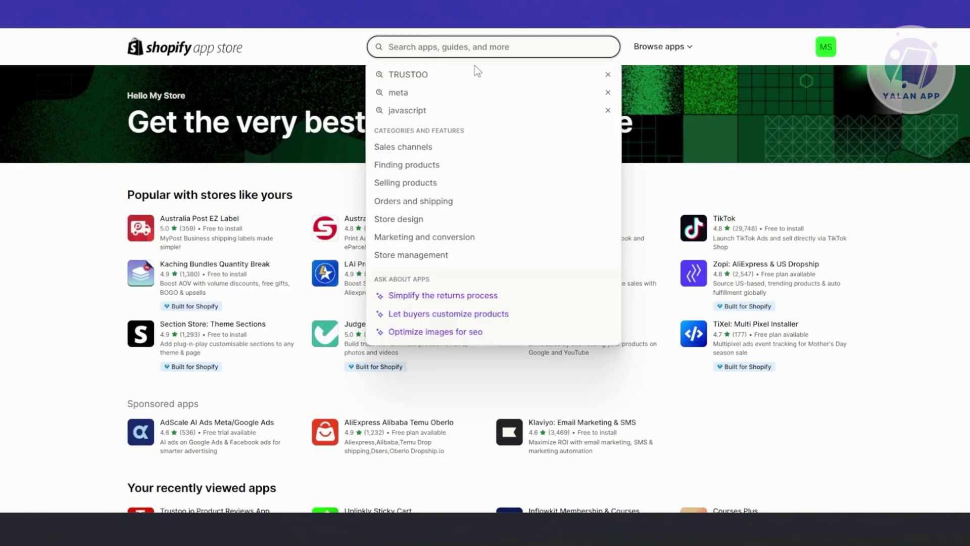
pyautogui.write('UPCART')
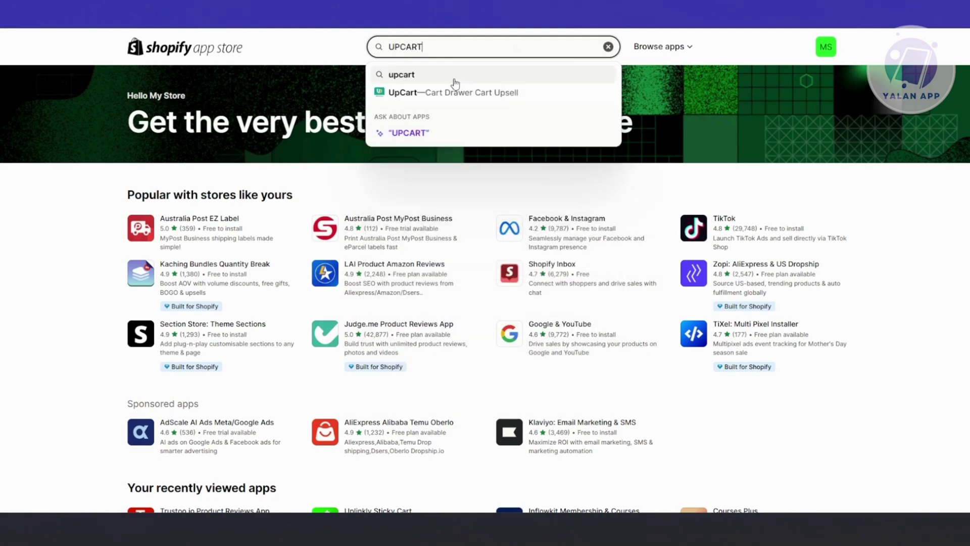
pyautogui.press('Return')
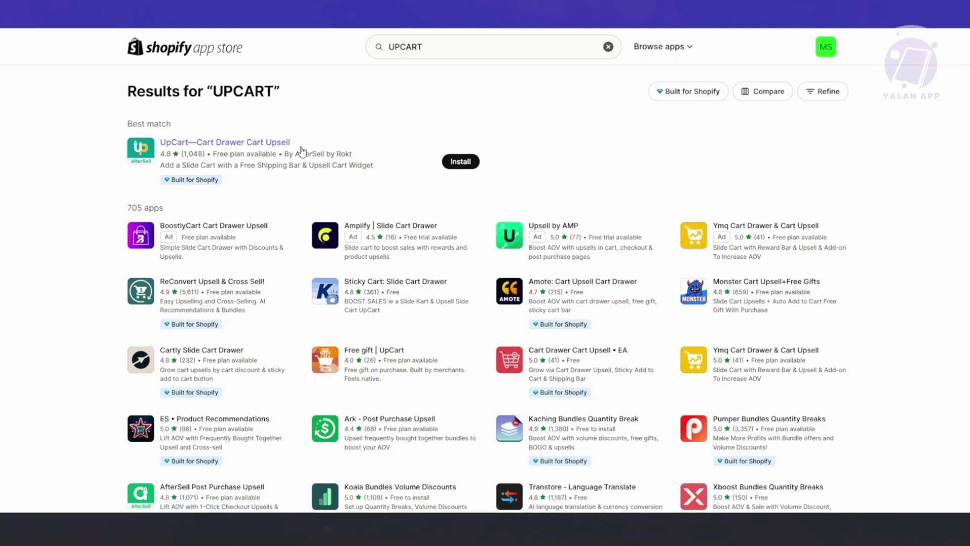
# Open the UpCart—Cart Drawer Cart Upsell page and review the Free development stores plan.
pyautogui.click(298, 171)
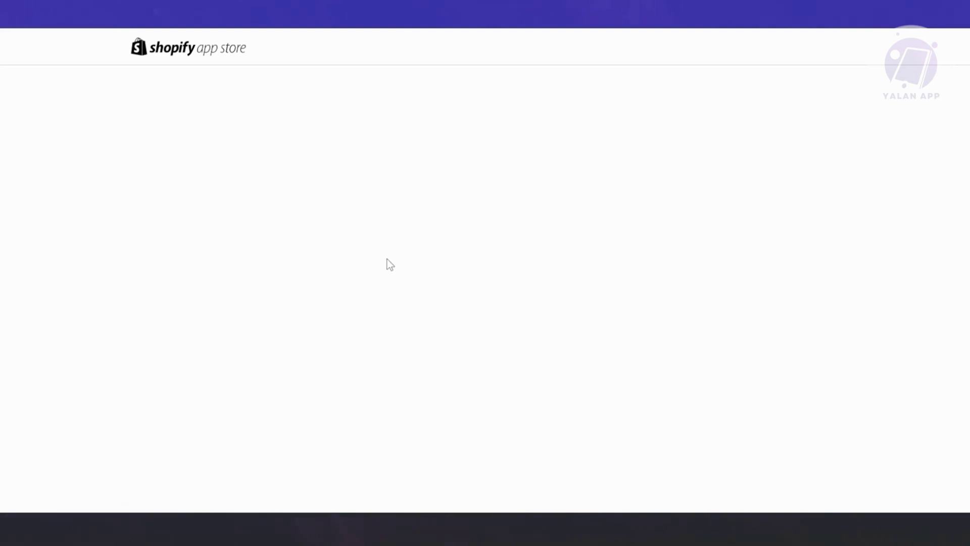
pyautogui.scroll(-6, 333, 278)
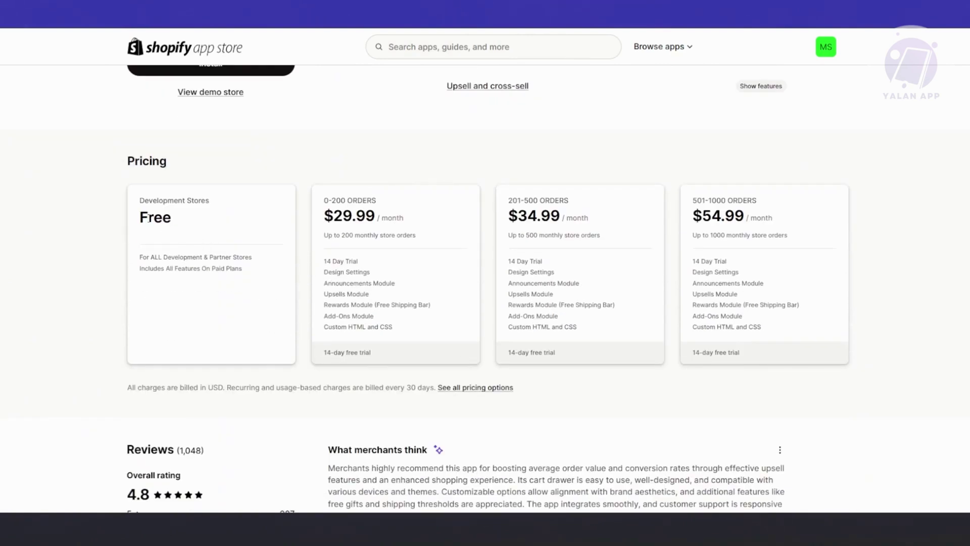
pyautogui.moveTo(140, 197); pyautogui.dragTo(249, 268)
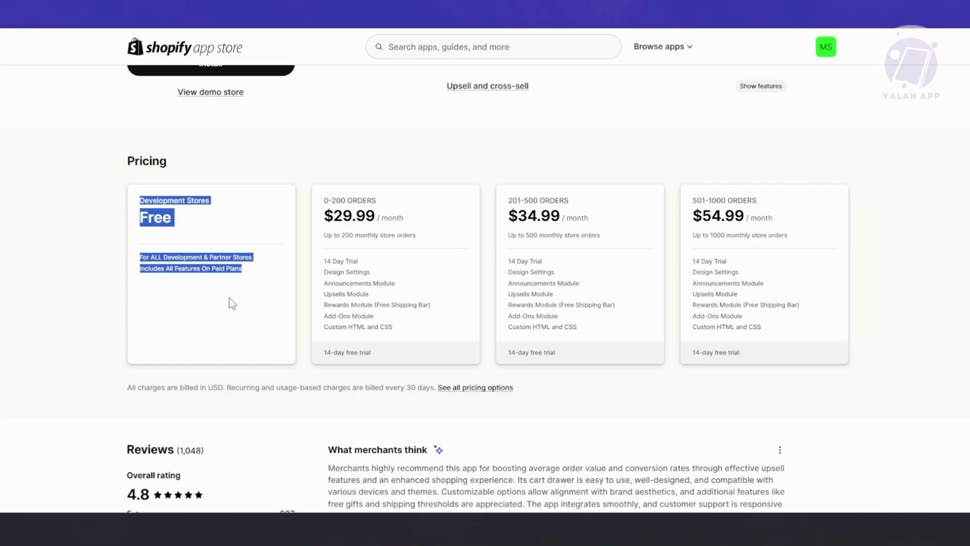
pyautogui.click(253, 263)
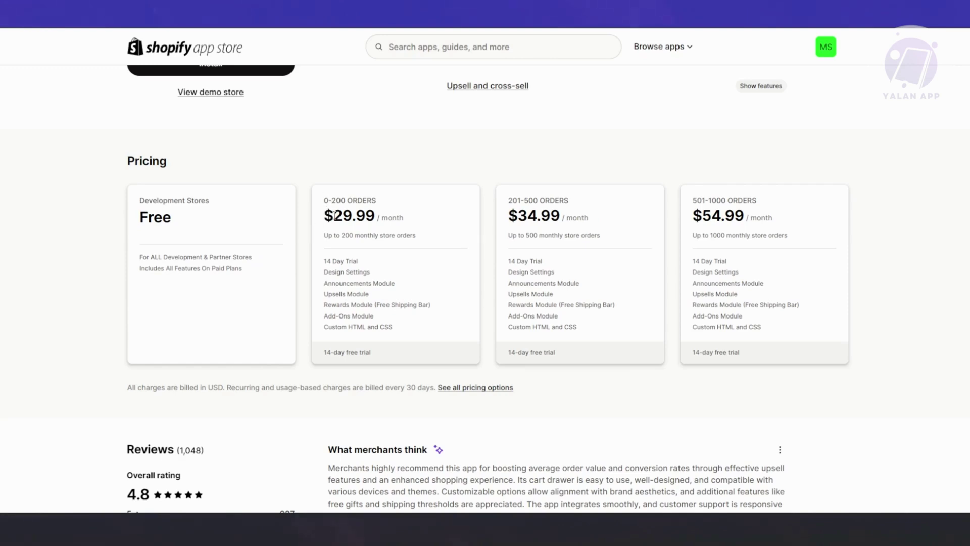
# Review the $29.99 monthly 0-200 orders plan features, then begin installing UpCart.
pyautogui.moveTo(326, 216); pyautogui.dragTo(383, 215)
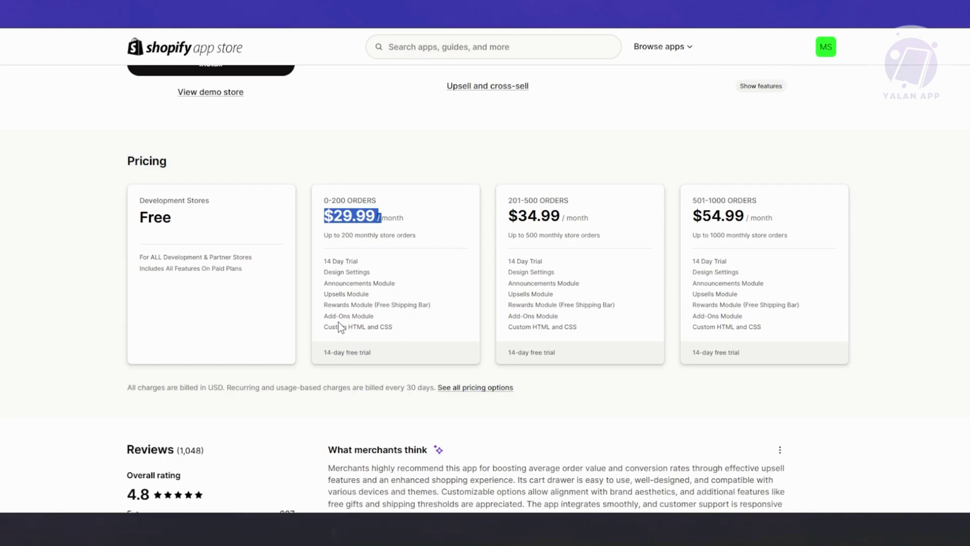
pyautogui.moveTo(324, 254); pyautogui.dragTo(433, 339)
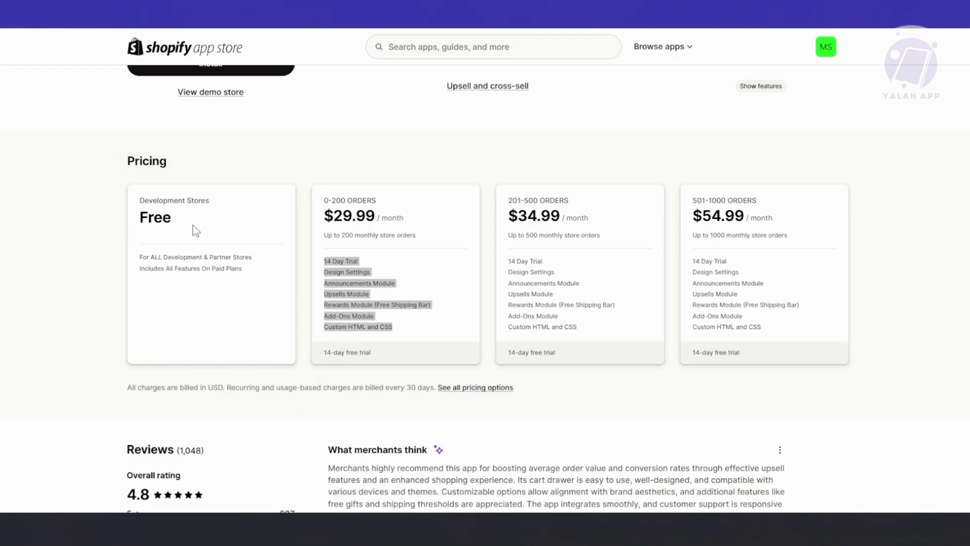
pyautogui.scroll(-1, 193, 230)
pyautogui.scroll(6, 207, 228)
pyautogui.click(223, 357)
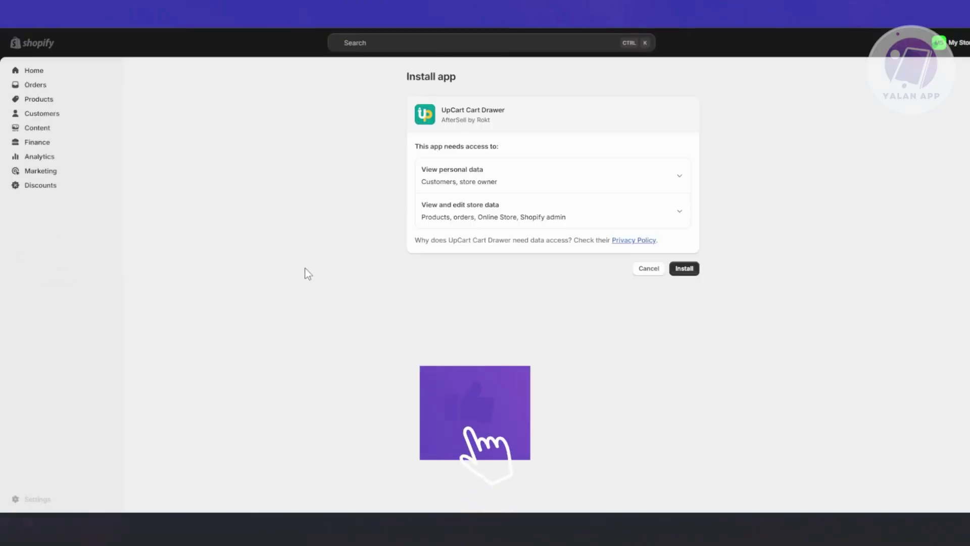
# Confirm the UpCart Cart Drawer installation and pin it in the sidebar's apps.
pyautogui.click(690, 269)
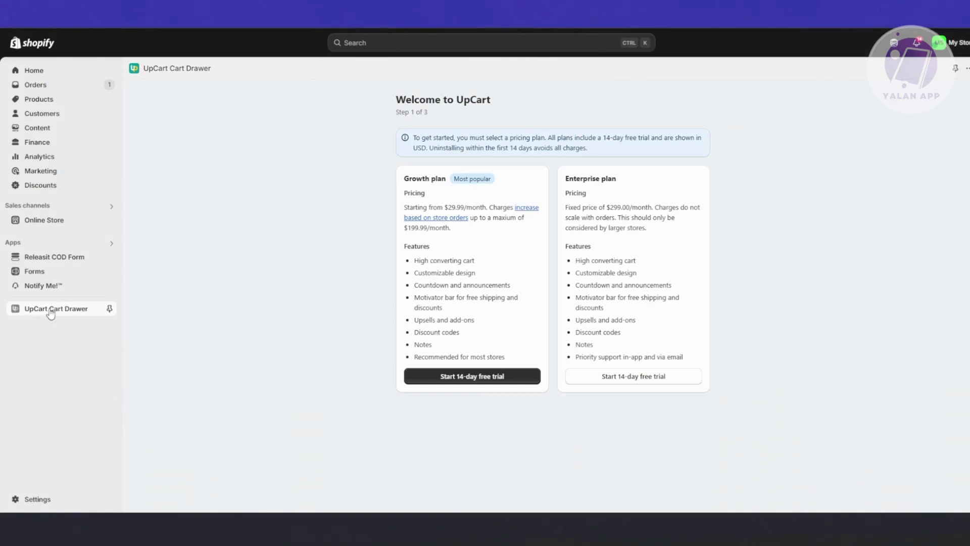
pyautogui.click(109, 310)
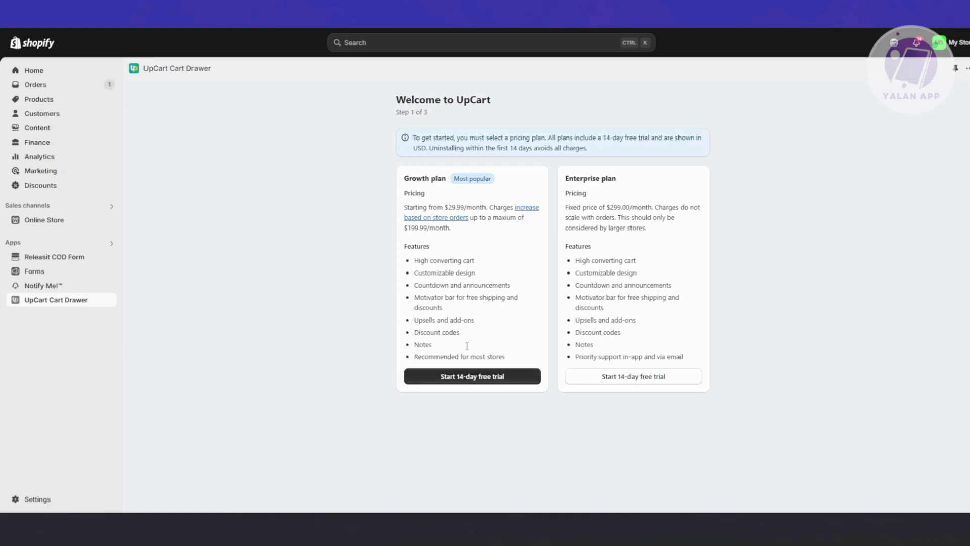
# Start the Growth plan's 14-day free trial and approve the UpCart subscription.
pyautogui.click(479, 383)
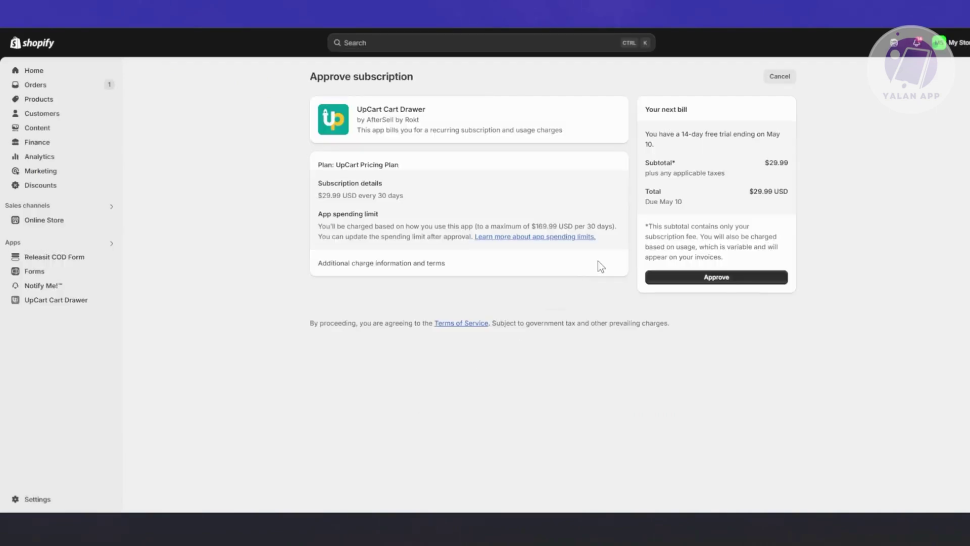
pyautogui.click(747, 279)
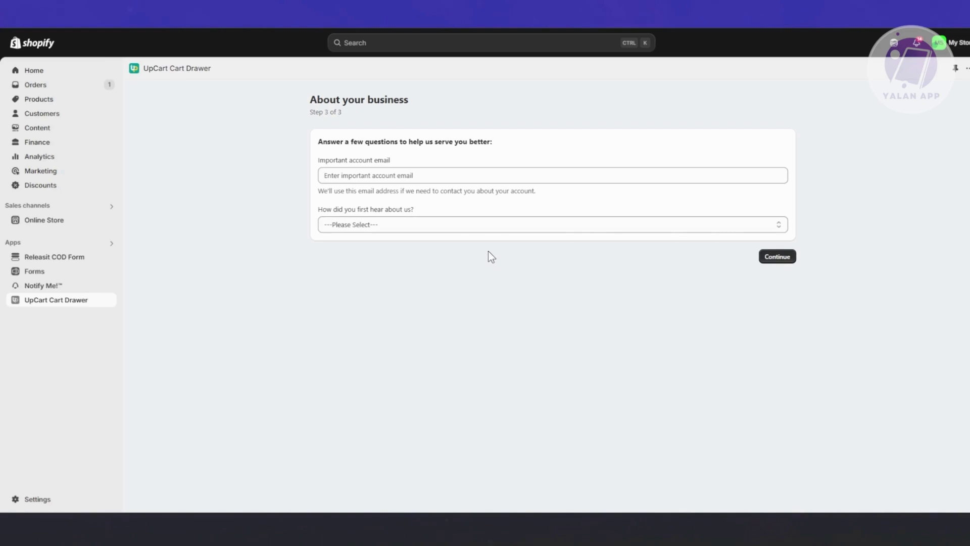
# Enter the account email, choose Search Engine (Google, etc.) as the referral source, and continue.
pyautogui.click(463, 178)
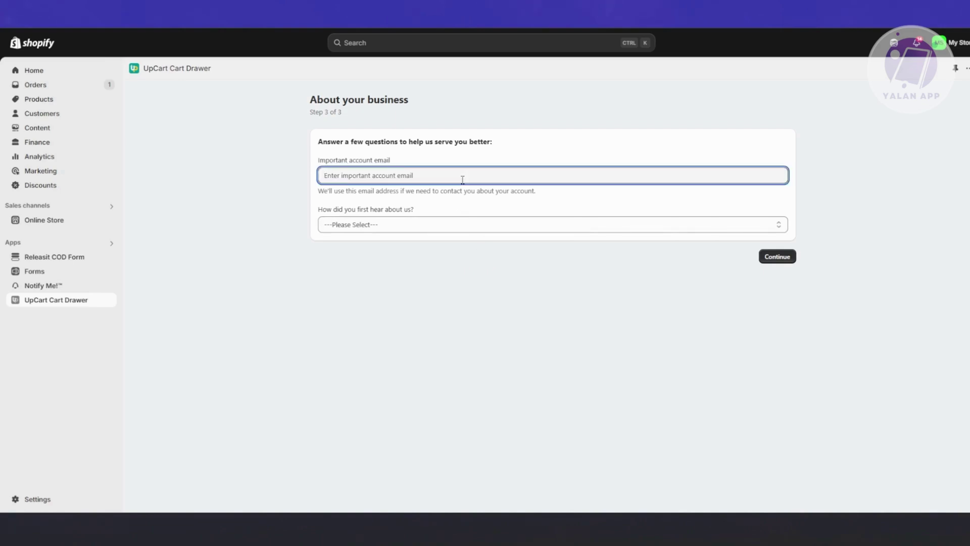
pyautogui.click(413, 225)
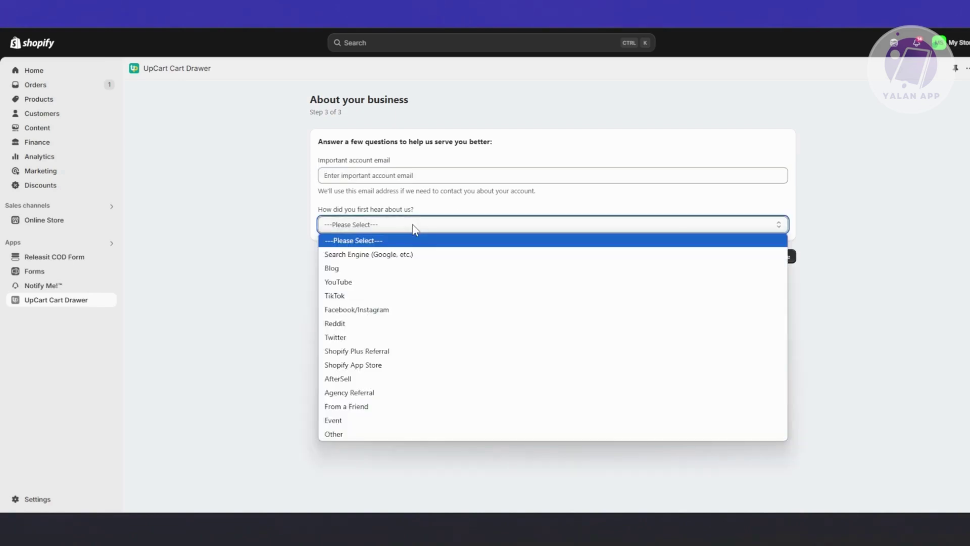
pyautogui.click(390, 257)
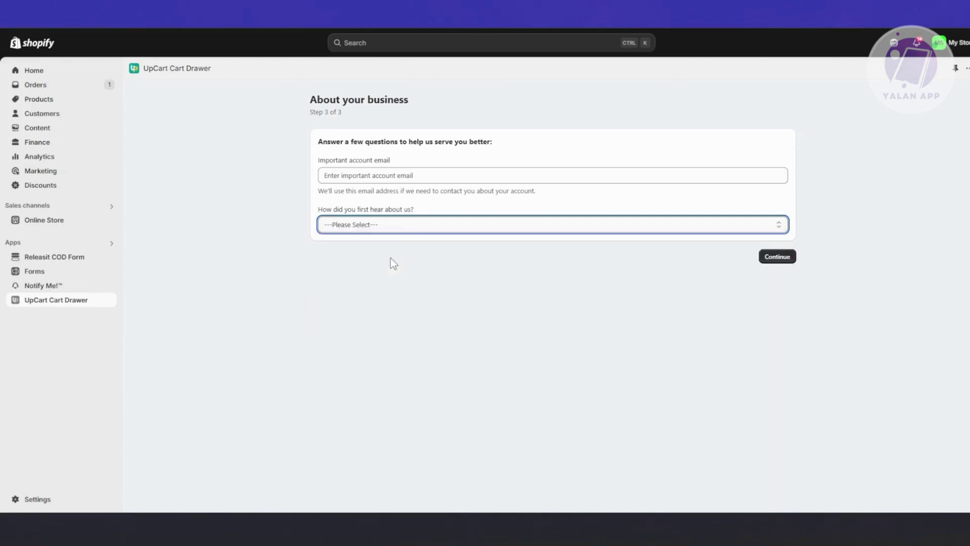
pyautogui.click(383, 175)
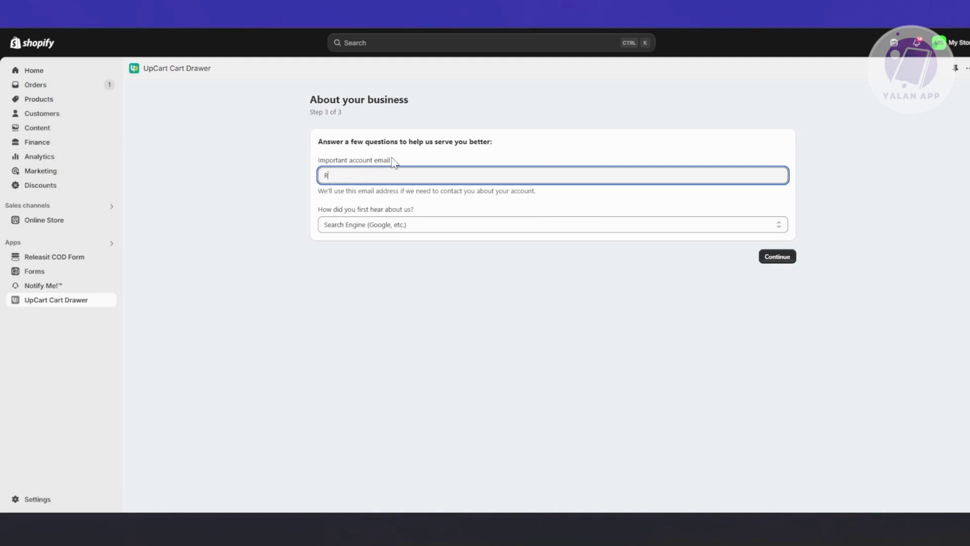
pyautogui.click(778, 257)
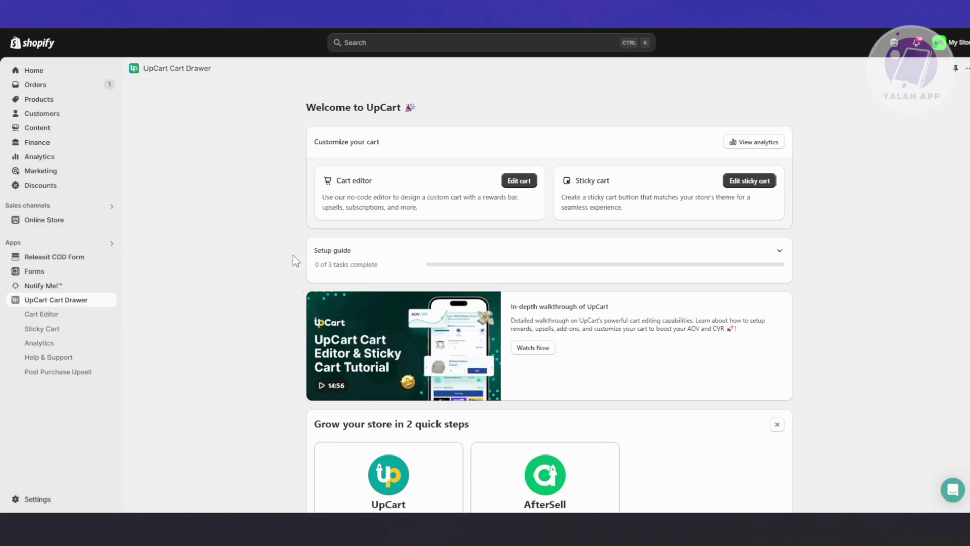
# Expand the setup guide and browse its brand design, upsells, rewards and activation tasks.
pyautogui.moveTo(318, 137); pyautogui.dragTo(431, 157)
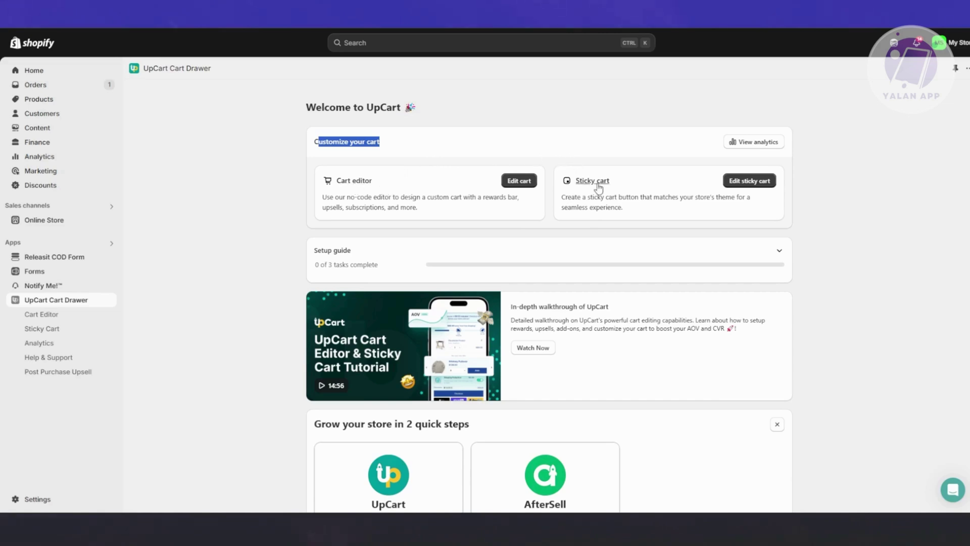
pyautogui.scroll(-3, 453, 222)
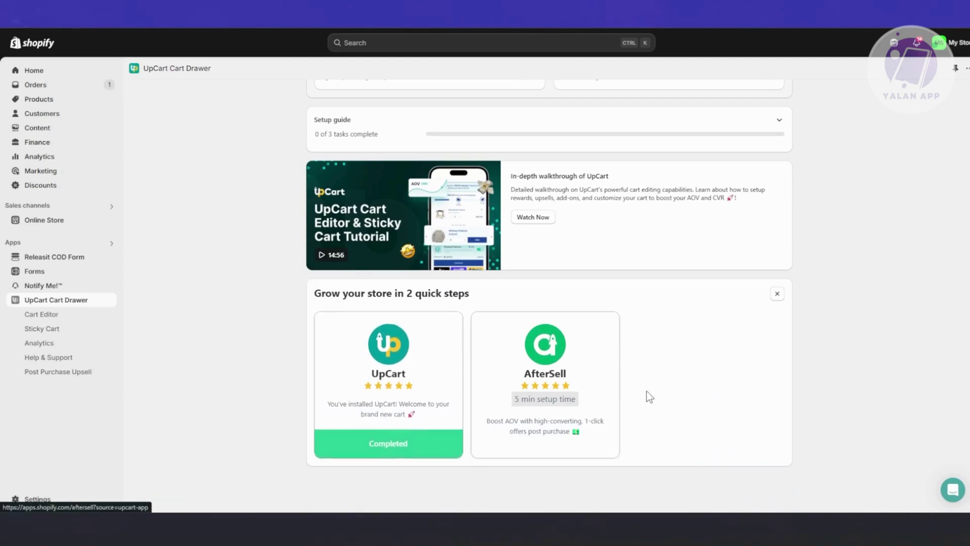
pyautogui.scroll(3, 410, 405)
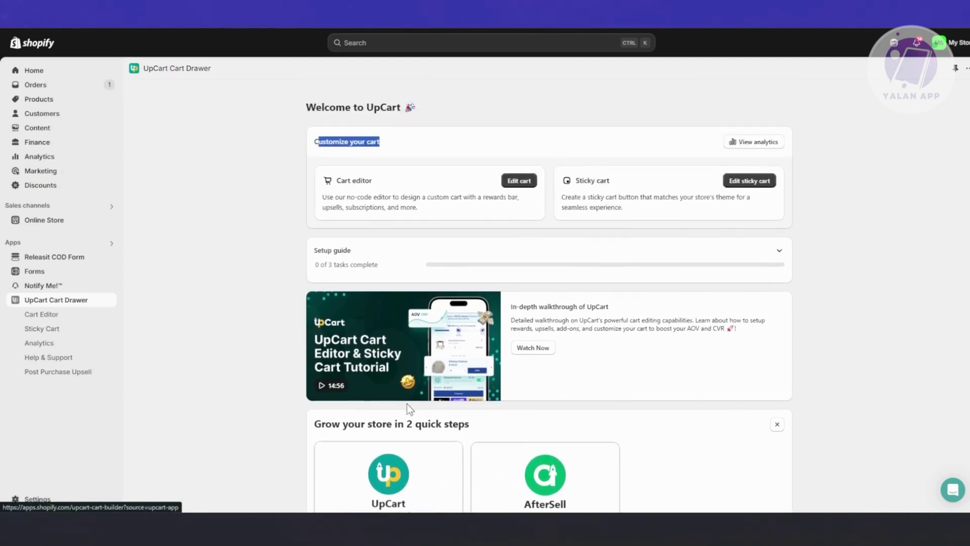
pyautogui.click(775, 253)
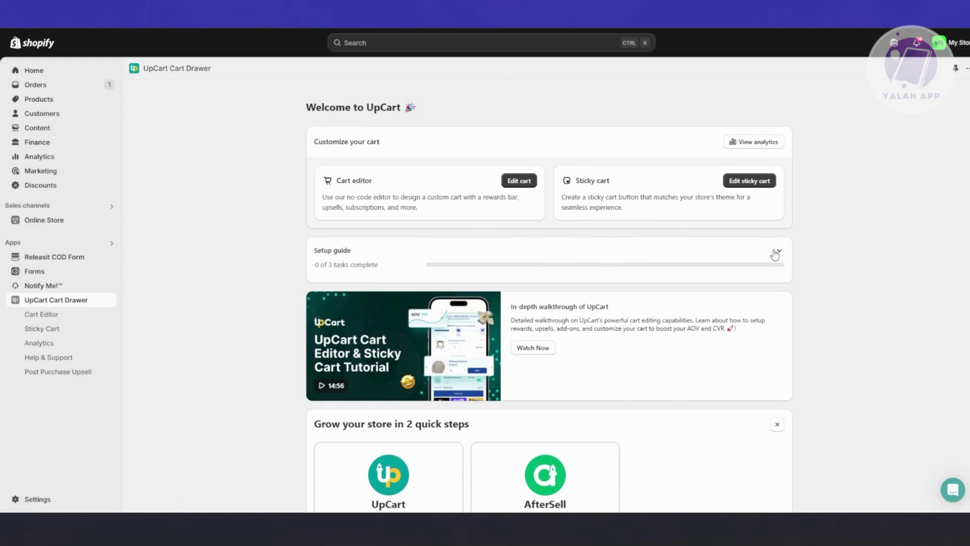
pyautogui.scroll(-2, 253, 368)
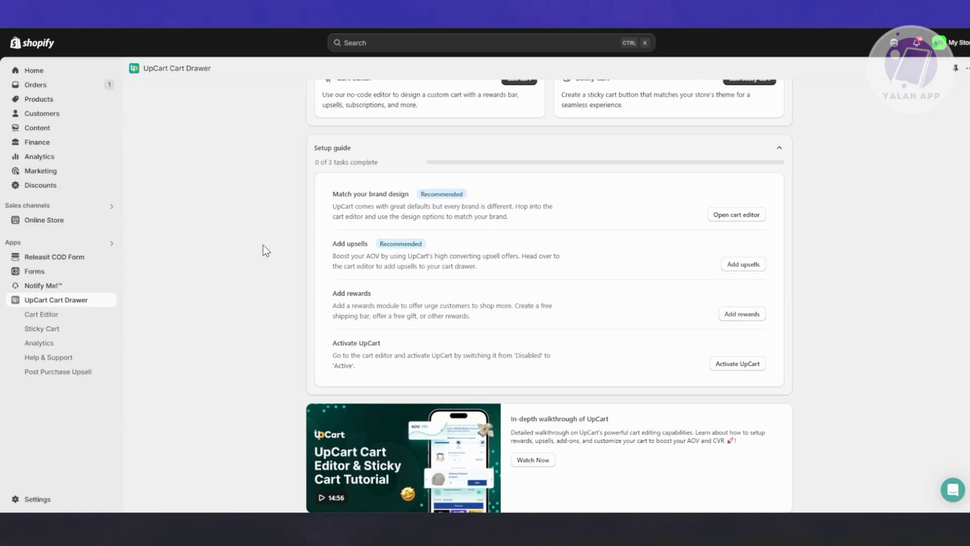
pyautogui.scroll(3, 263, 245)
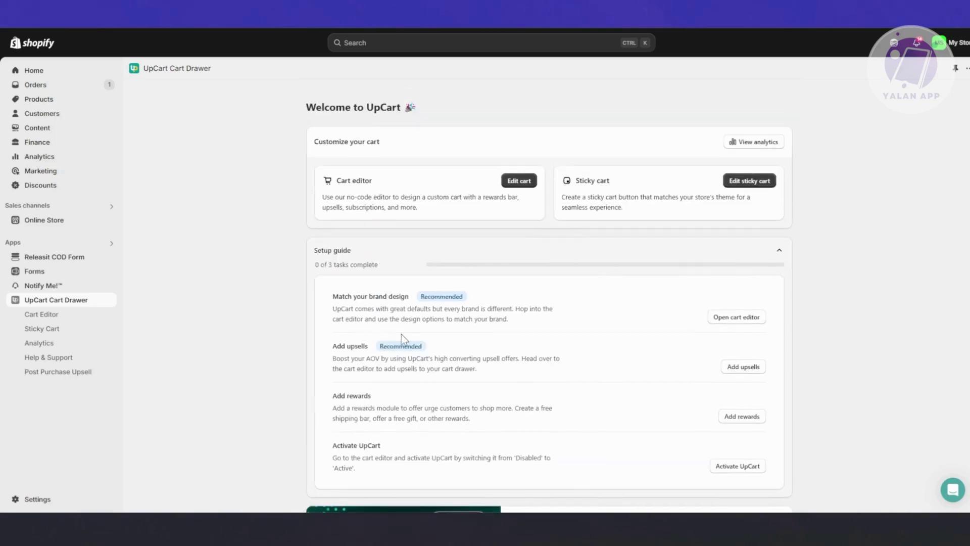
# Set the cart status to Active in the UpCart cart editor and go to the theme's app embeds.
pyautogui.click(511, 183)
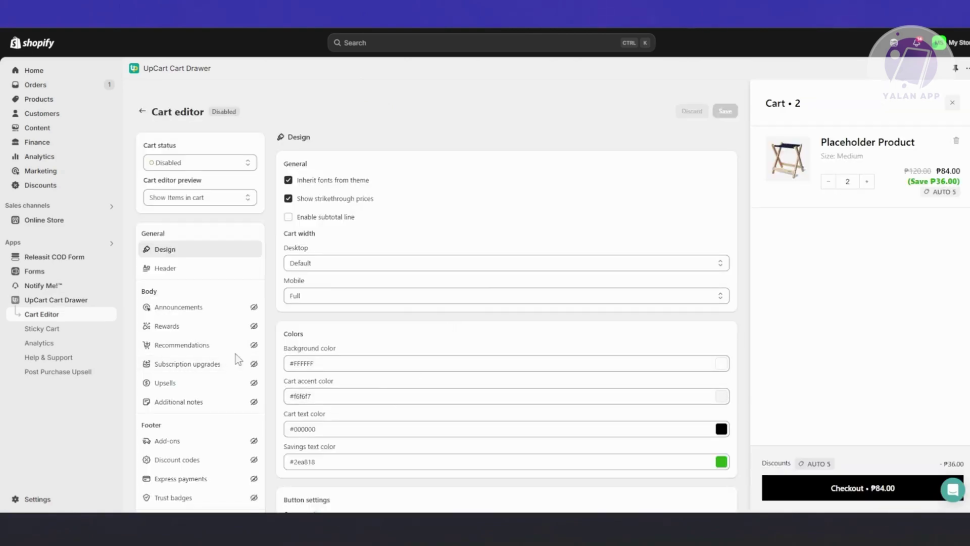
pyautogui.click(214, 162)
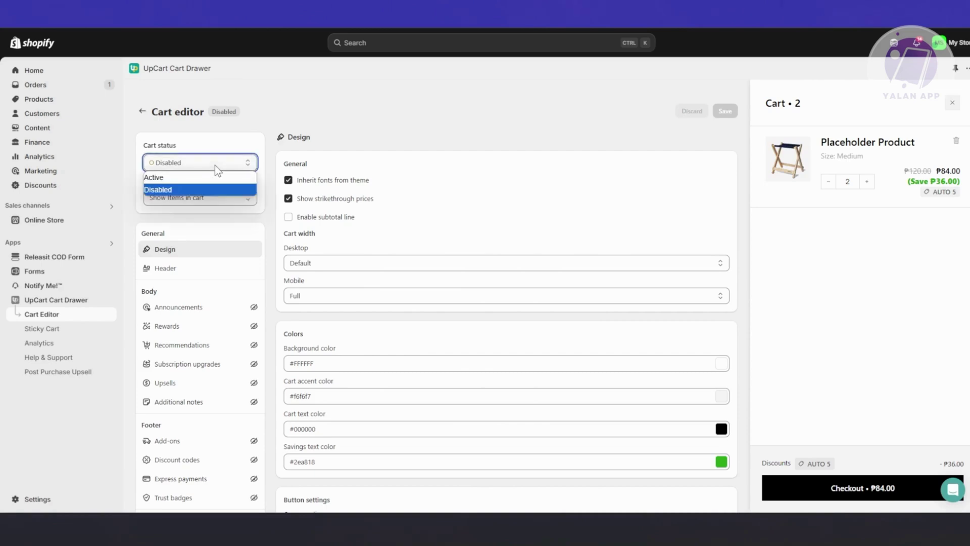
pyautogui.click(183, 177)
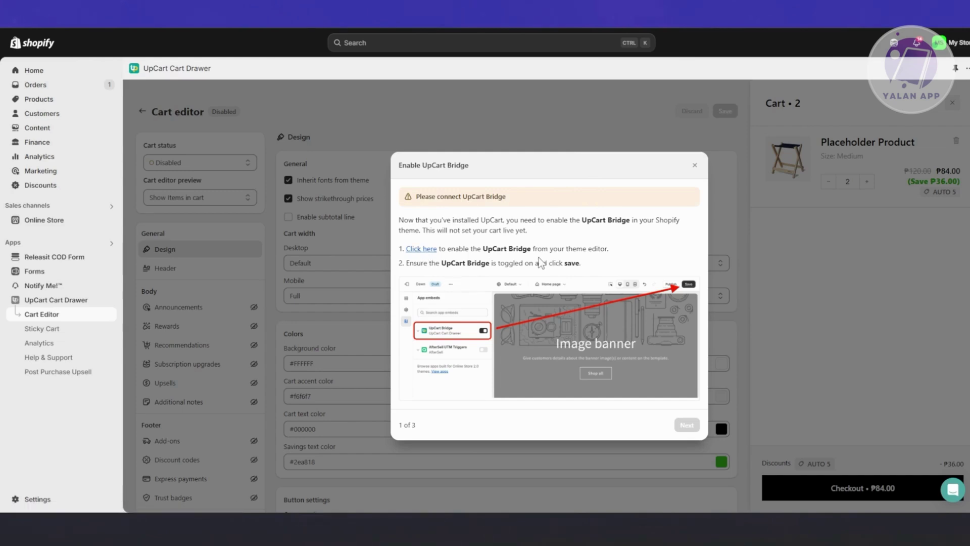
pyautogui.click(421, 249)
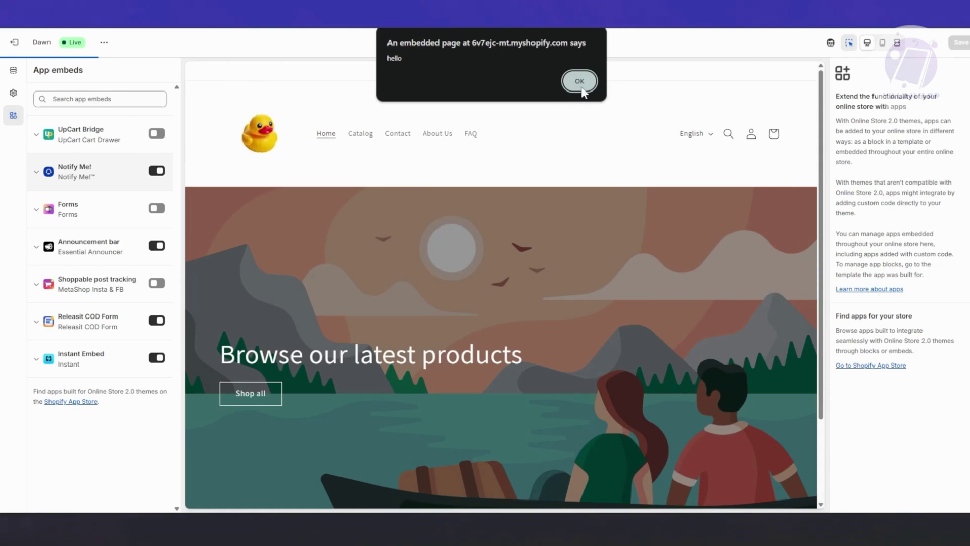
# Turn on the UpCart Bridge app embed in the Dawn theme, dismissing the hello alerts.
pyautogui.press('Return')
pyautogui.click(157, 133)
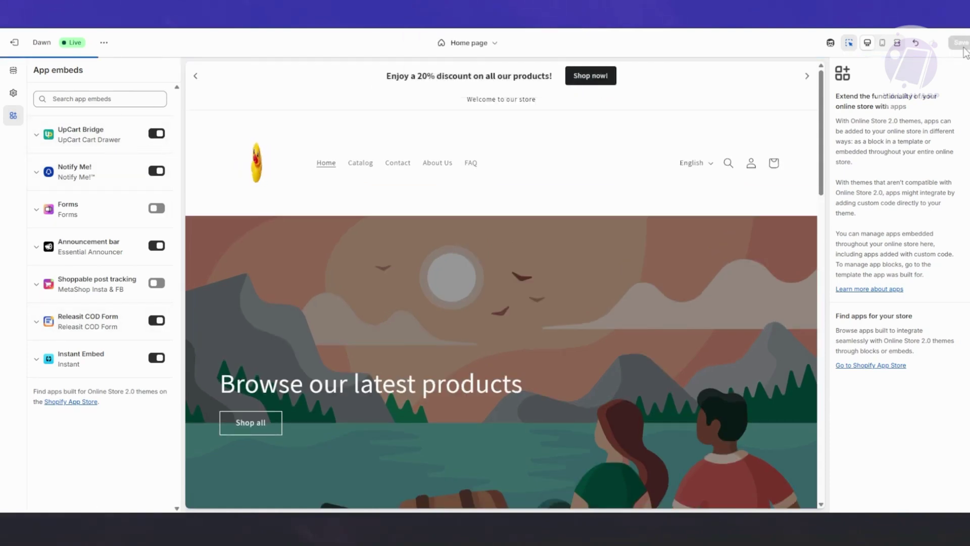
pyautogui.press('Return')
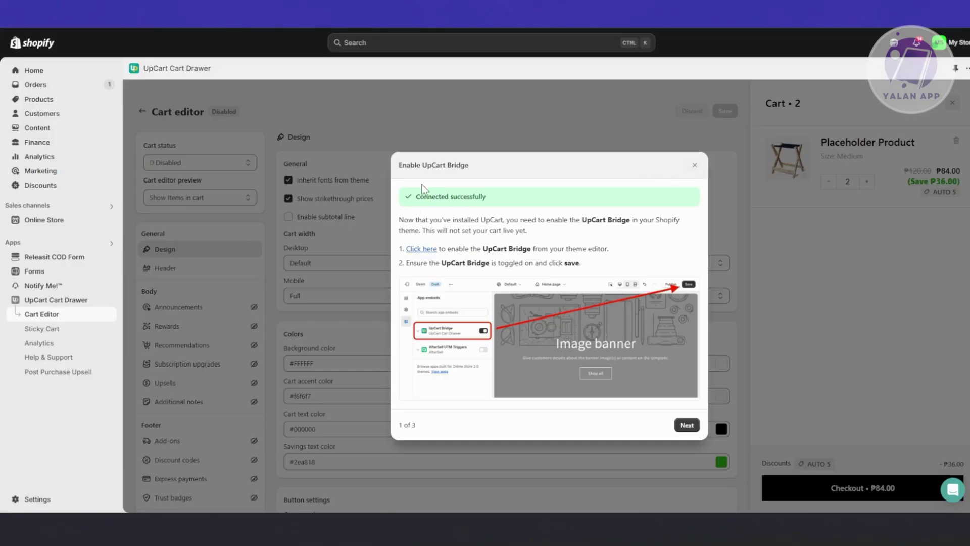
# Close the bridge dialog, set the cart status to Active, and move to the compatibility checks.
pyautogui.moveTo(414, 202); pyautogui.dragTo(553, 194)
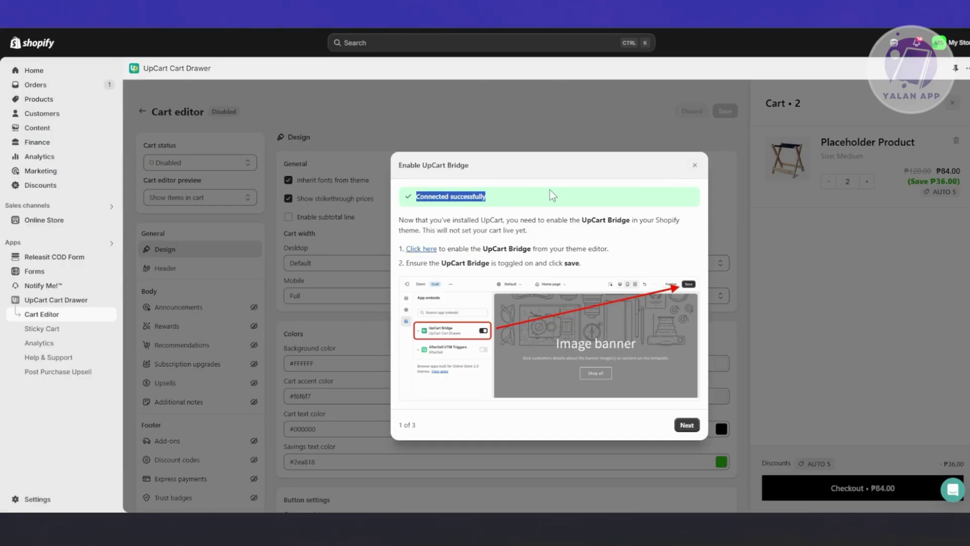
pyautogui.click(695, 163)
pyautogui.click(208, 167)
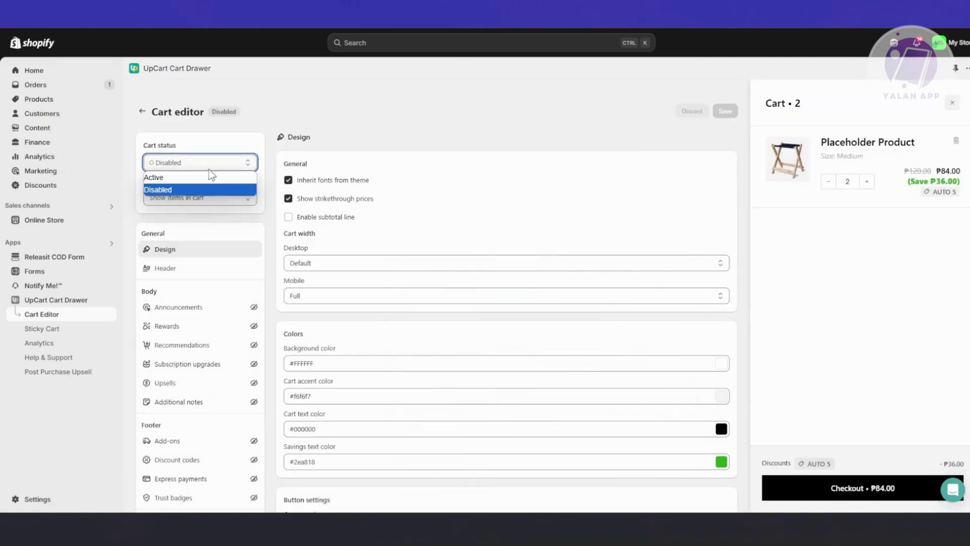
pyautogui.click(185, 184)
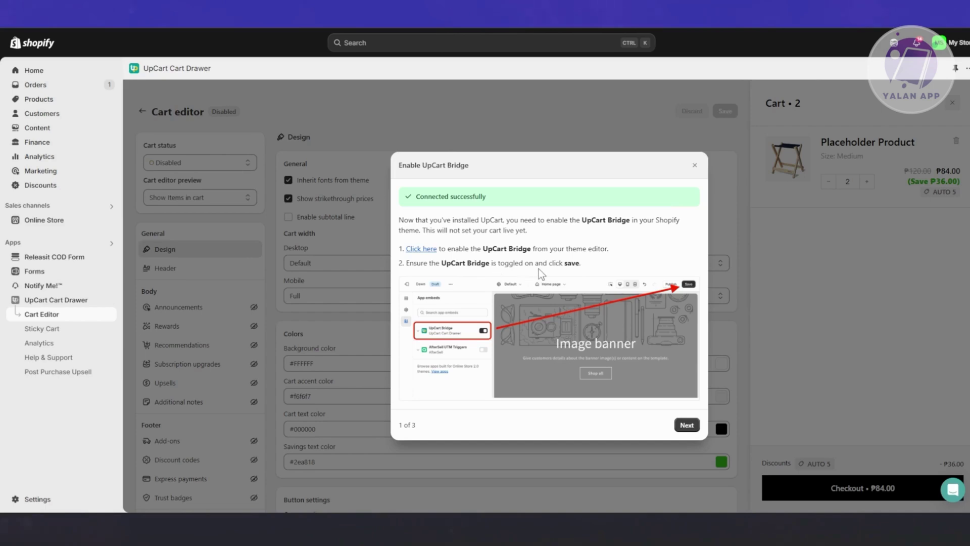
pyautogui.click(686, 425)
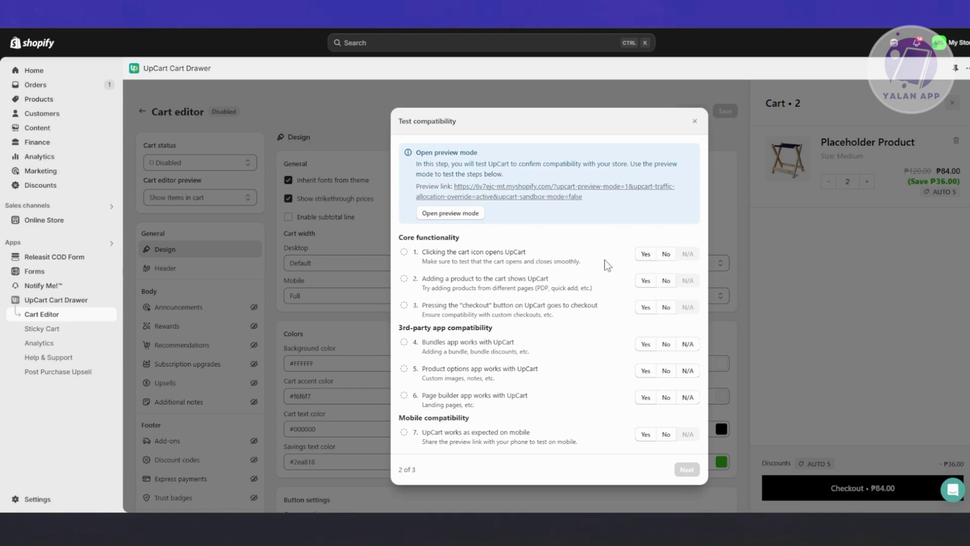
# Answer Yes to all seven compatibility checks, from cart icon to mobile, and advance.
pyautogui.click(644, 255)
pyautogui.click(646, 281)
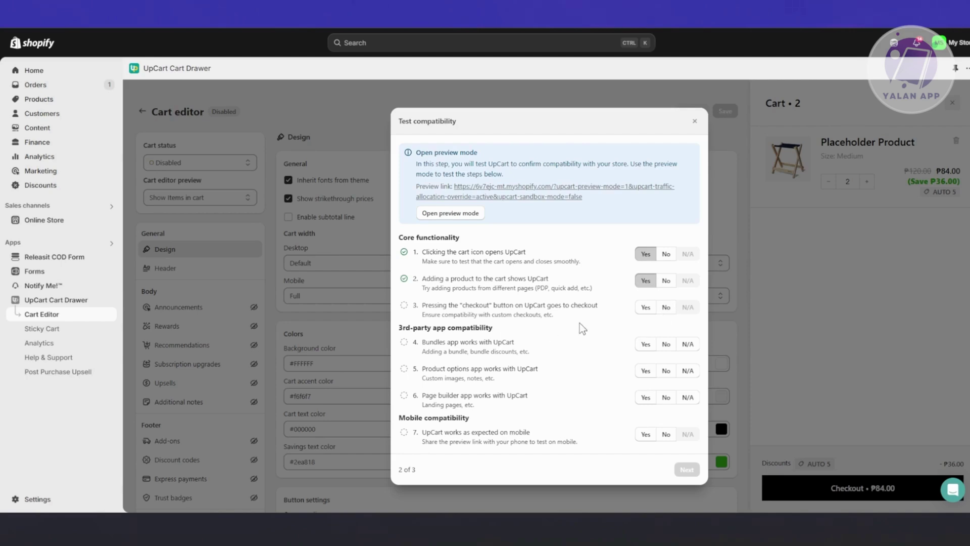
pyautogui.click(643, 306)
pyautogui.click(666, 344)
pyautogui.click(638, 331)
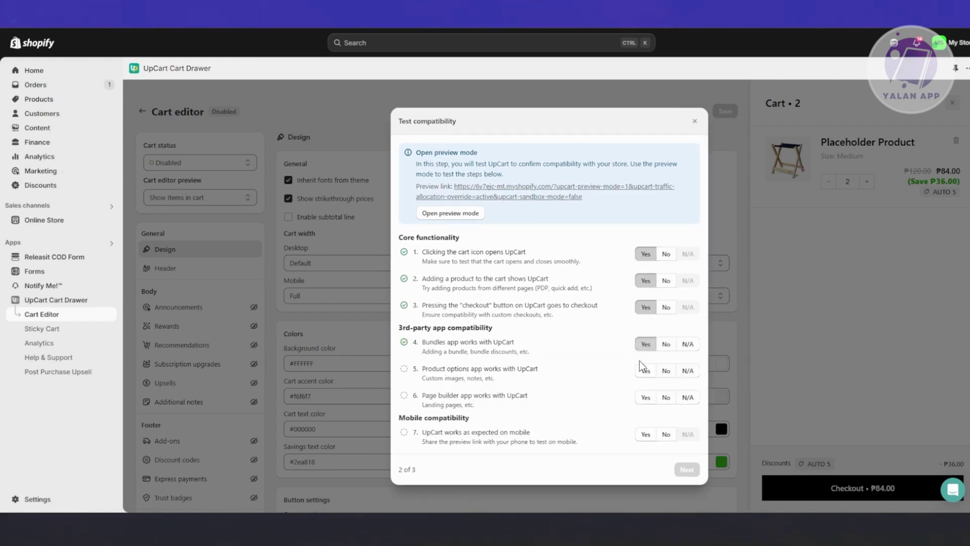
pyautogui.click(645, 370)
pyautogui.click(646, 397)
pyautogui.click(646, 435)
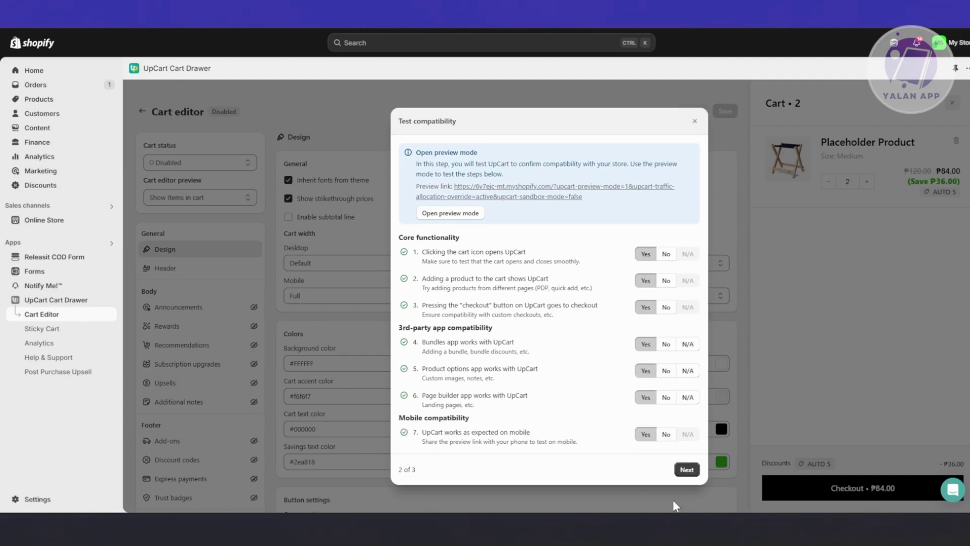
pyautogui.click(687, 470)
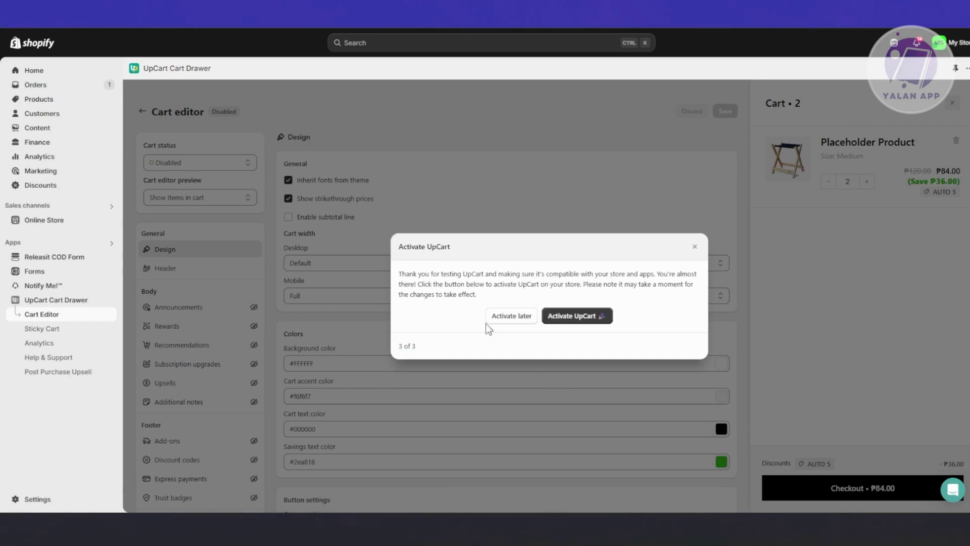
# Activate UpCart on the store from the 3 of 3 dialog.
pyautogui.moveTo(399, 274); pyautogui.dragTo(499, 301)
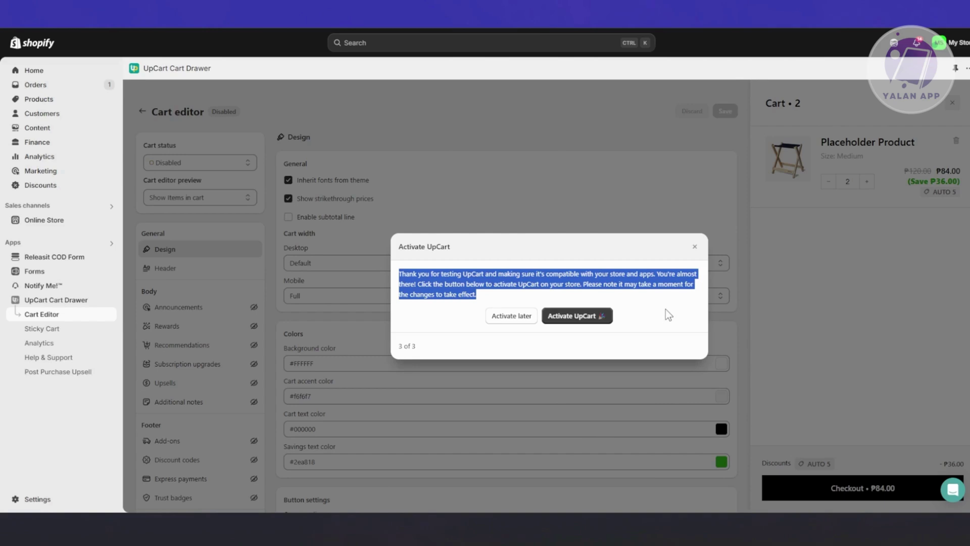
pyautogui.click(590, 317)
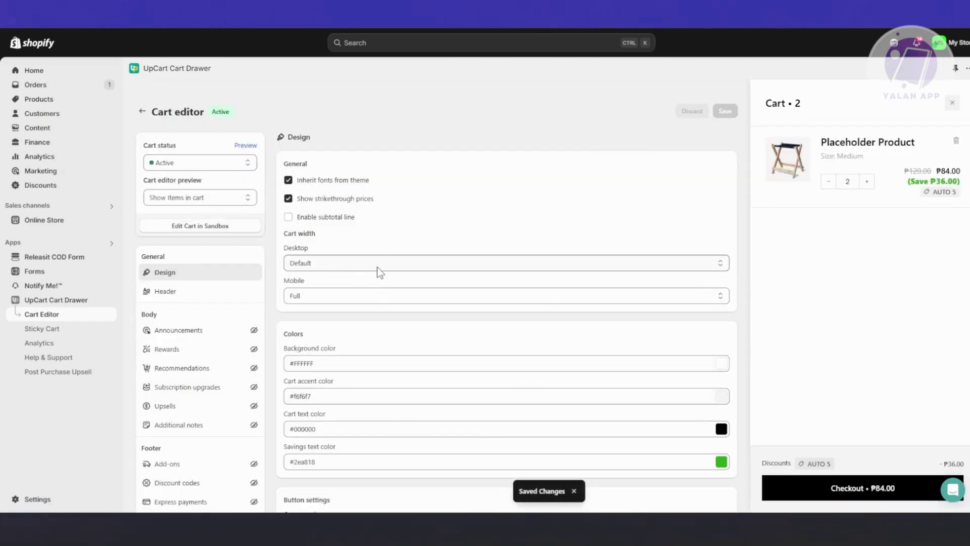
pyautogui.scroll(-3, 378, 272)
pyautogui.scroll(3, 378, 283)
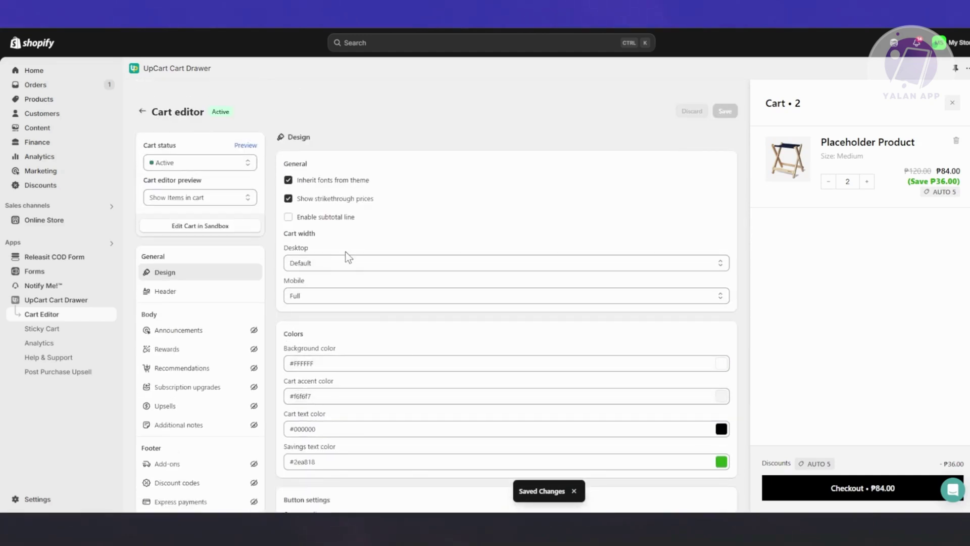
# Review the desktop and mobile cart width options, keeping Default for desktop.
pyautogui.click(360, 262)
pyautogui.click(365, 261)
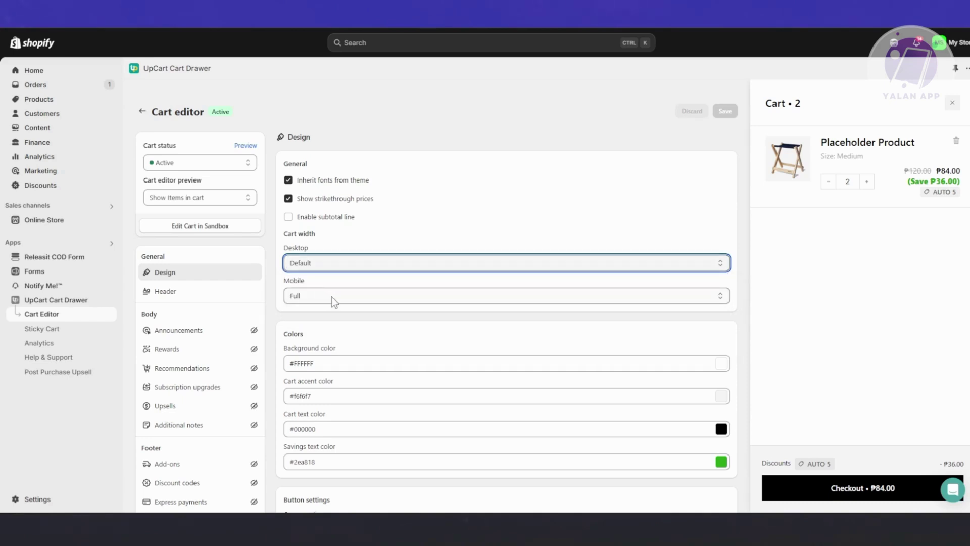
pyautogui.scroll(-3, 332, 296)
pyautogui.click(355, 143)
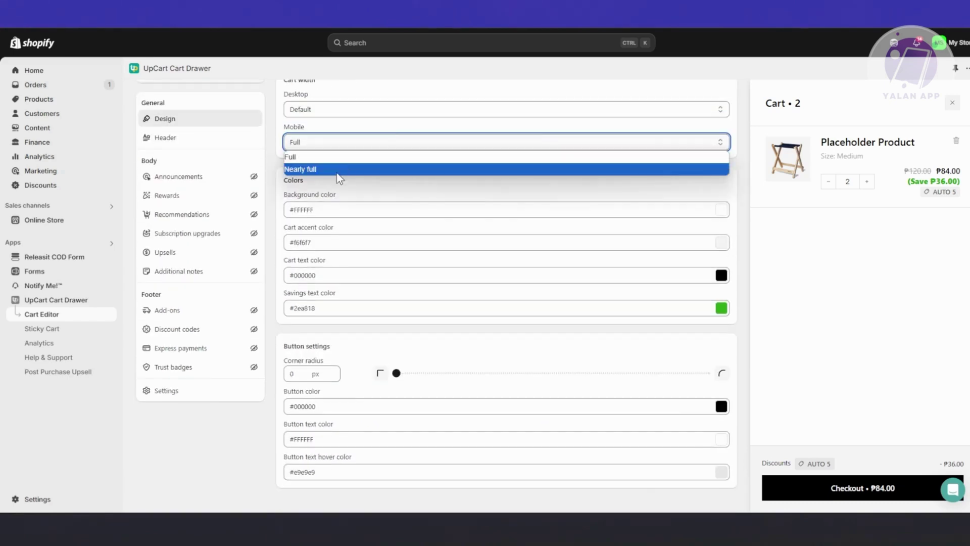
# Keep Full mobile width, review Announcements, Rewards, Recommendations and Header, then activate Upsells.
pyautogui.click(362, 187)
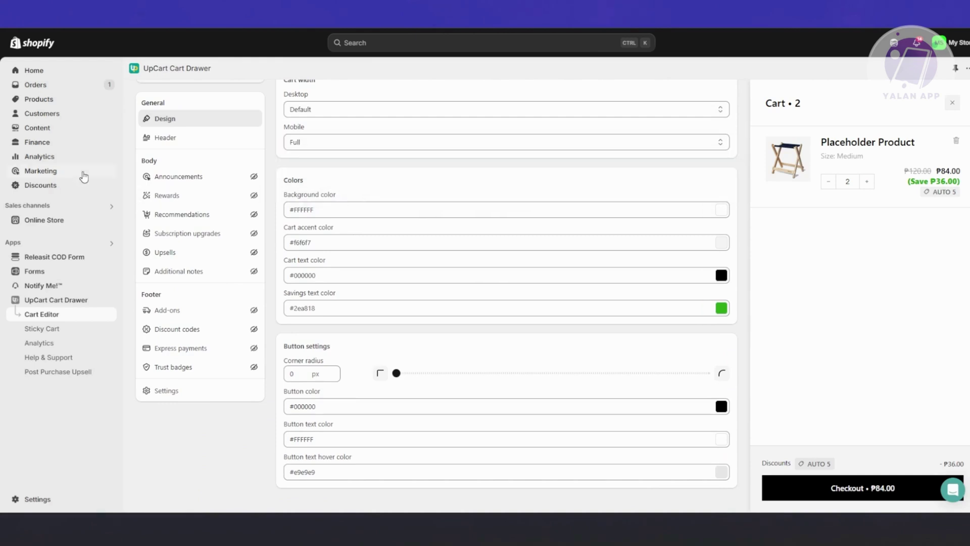
pyautogui.click(252, 179)
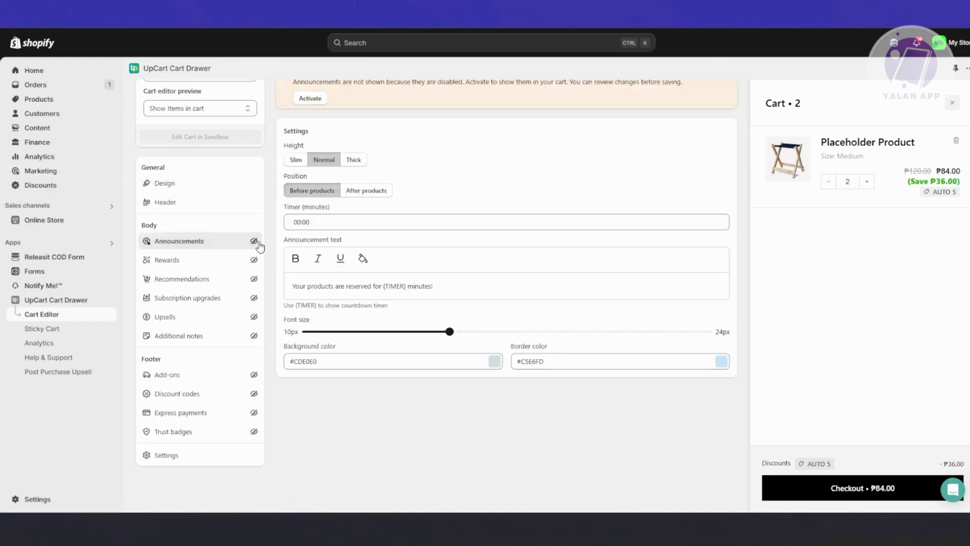
pyautogui.click(198, 260)
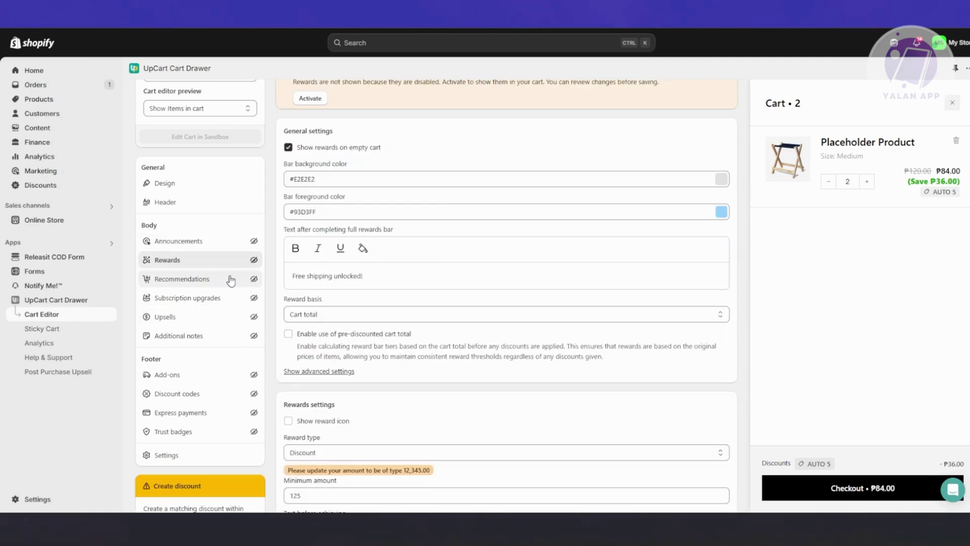
pyautogui.click(227, 280)
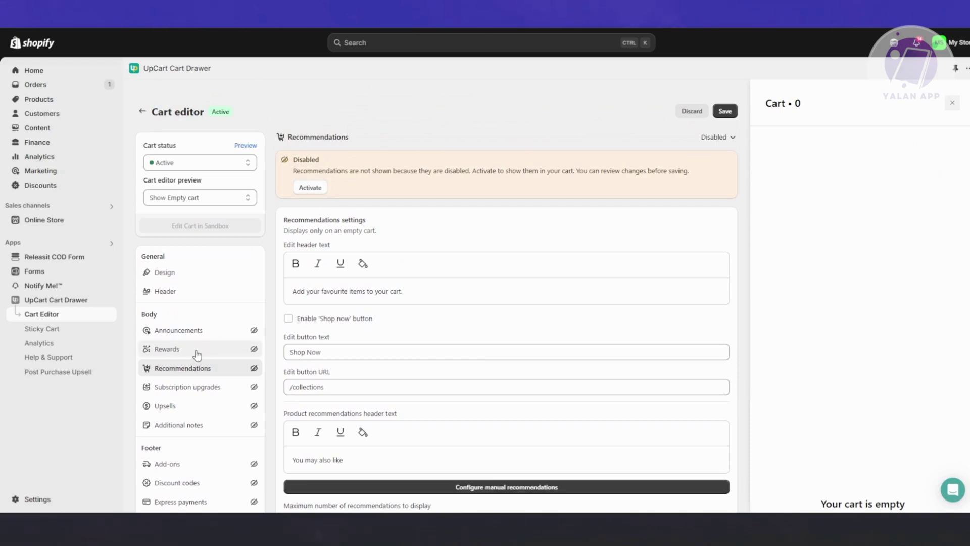
pyautogui.click(164, 329)
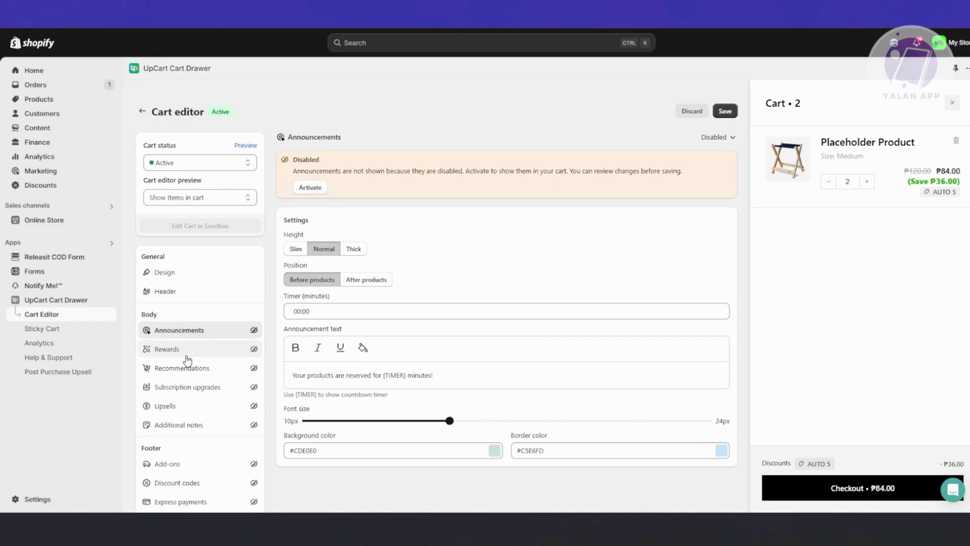
pyautogui.click(172, 290)
pyautogui.click(177, 349)
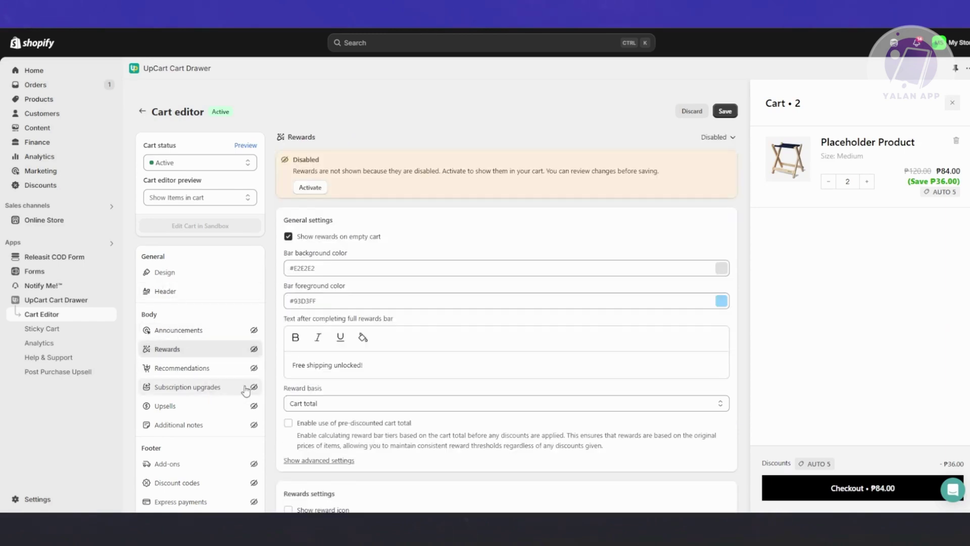
pyautogui.click(171, 409)
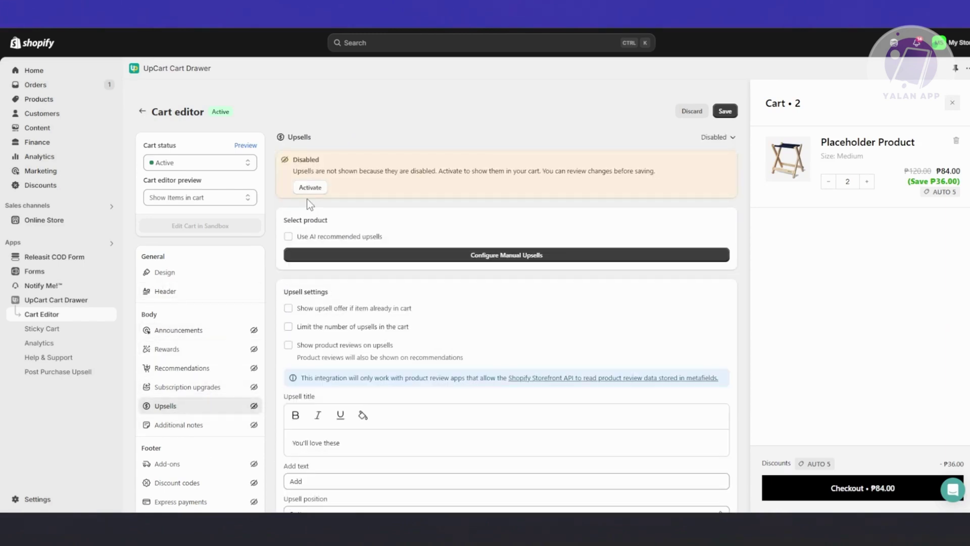
pyautogui.click(316, 187)
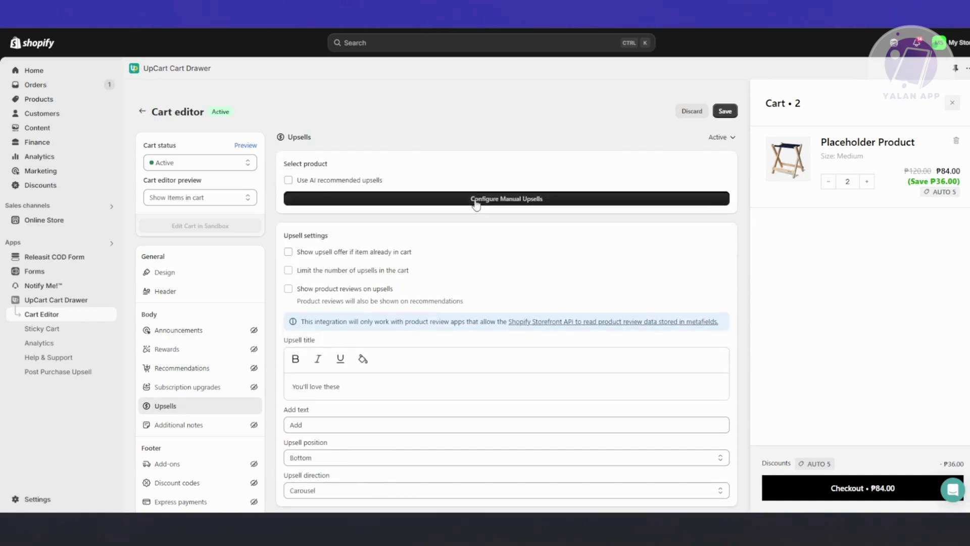
# Add PRODUCT 1 as a manual upsell triggered on All Products and apply it.
pyautogui.click(411, 200)
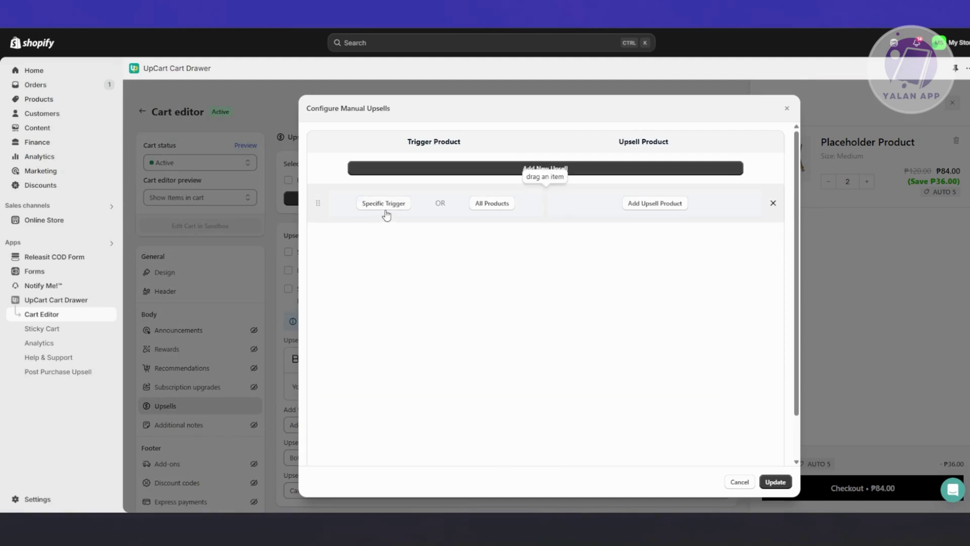
pyautogui.click(498, 205)
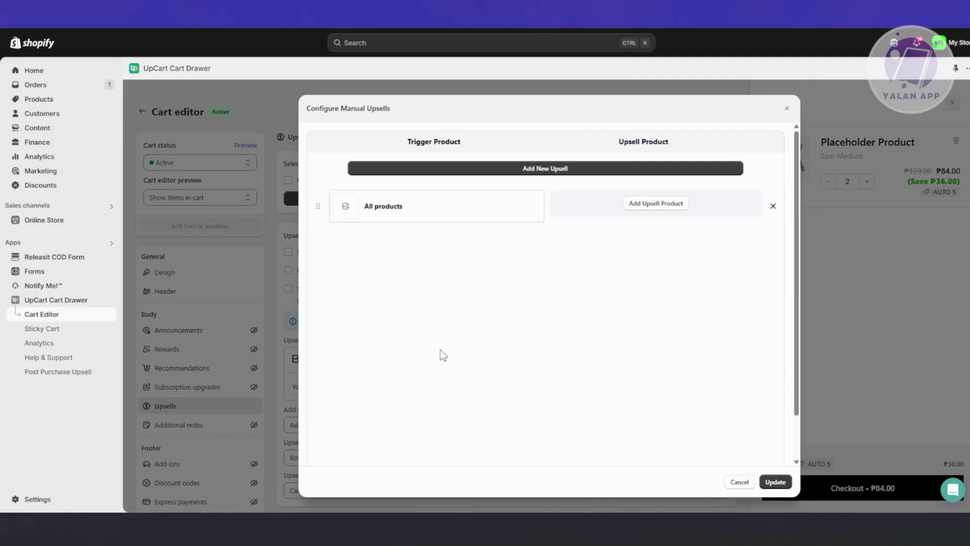
pyautogui.click(661, 208)
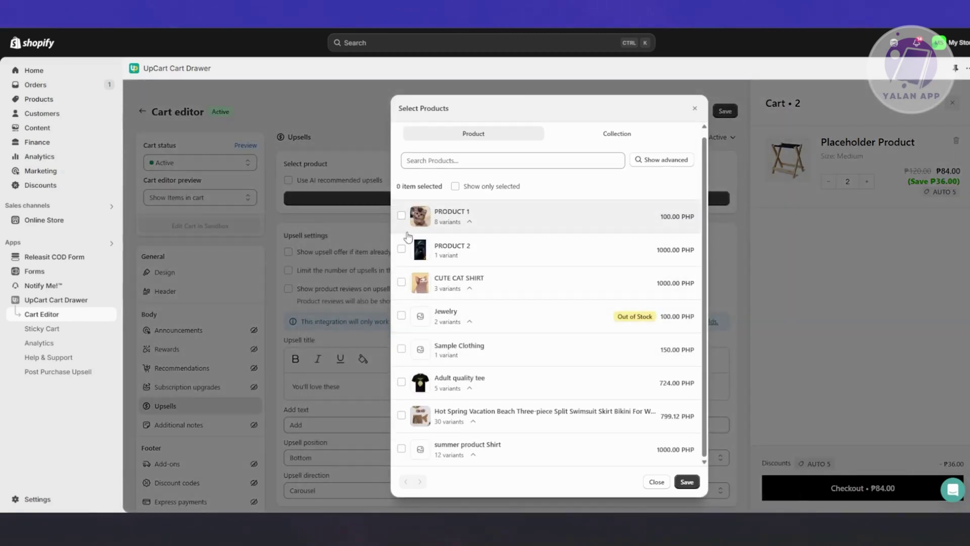
pyautogui.click(687, 482)
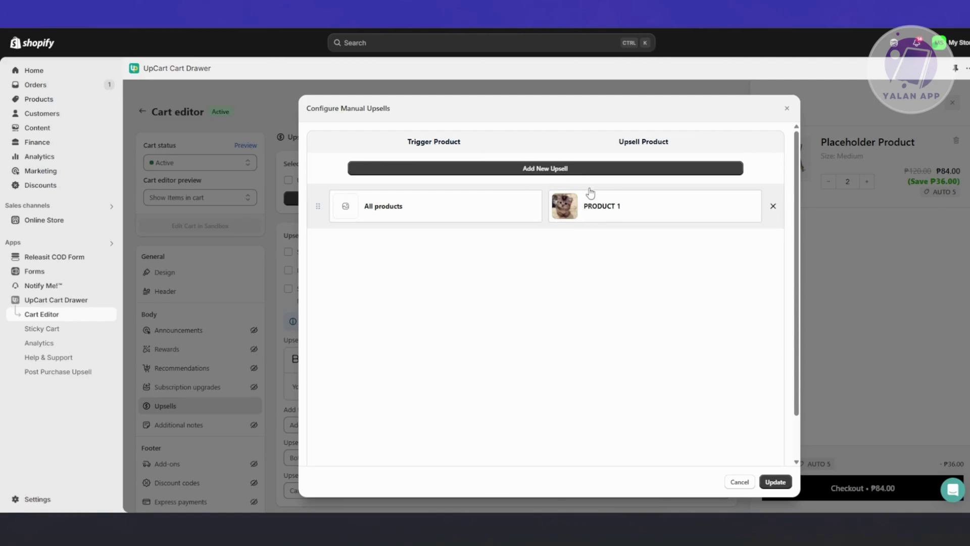
pyautogui.click(776, 482)
pyautogui.scroll(-1, 469, 355)
pyautogui.scroll(-2, 505, 337)
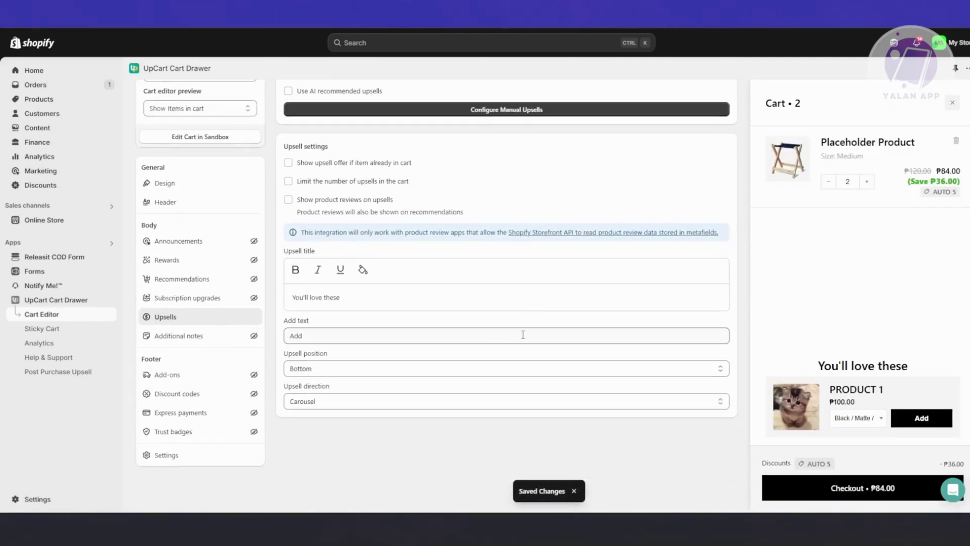
pyautogui.scroll(2, 526, 331)
pyautogui.scroll(-2, 541, 333)
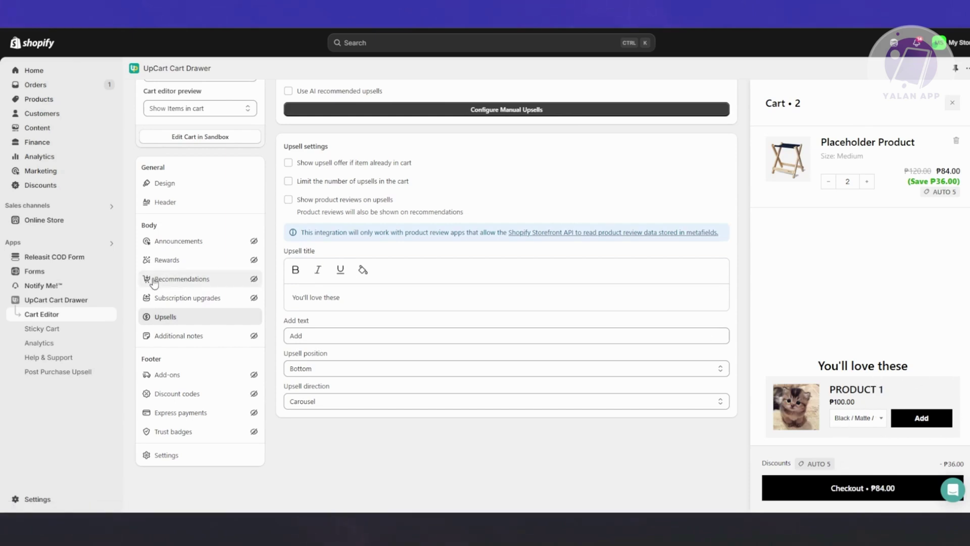
pyautogui.scroll(3, 202, 303)
# Style the sticky cart: cart icon, #000000 background, #ffffff icon, #e42626 badge, Bottom Right, then leave for Analytics.
pyautogui.click(61, 334)
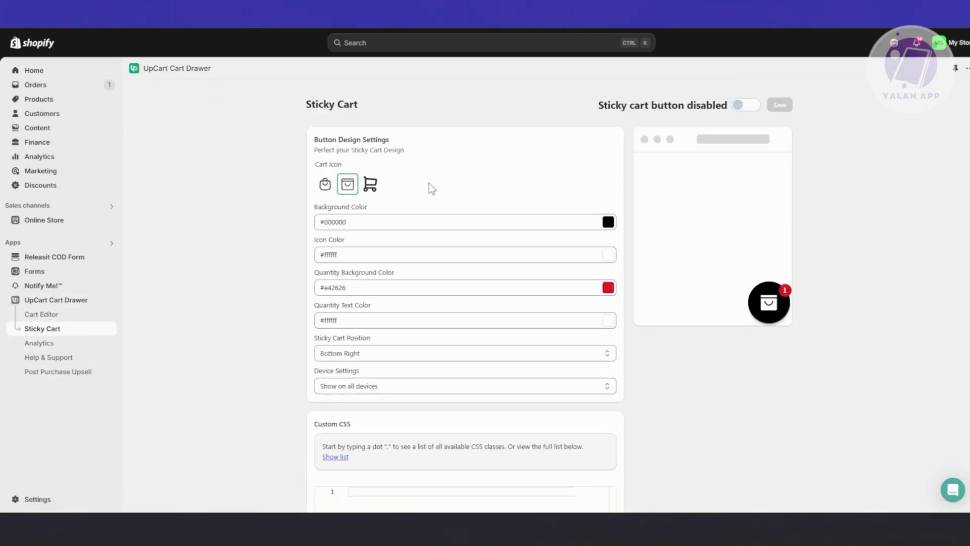
pyautogui.click(371, 186)
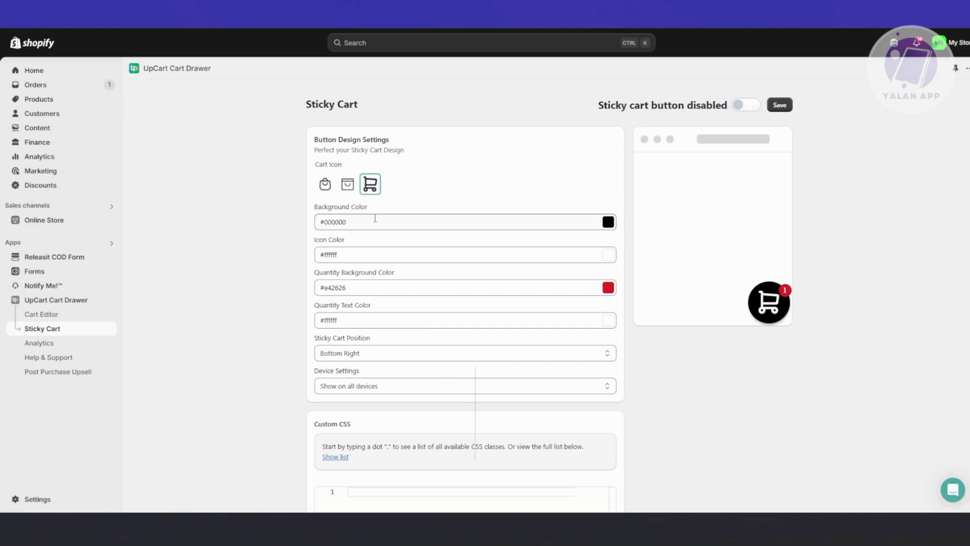
pyautogui.scroll(-1, 383, 212)
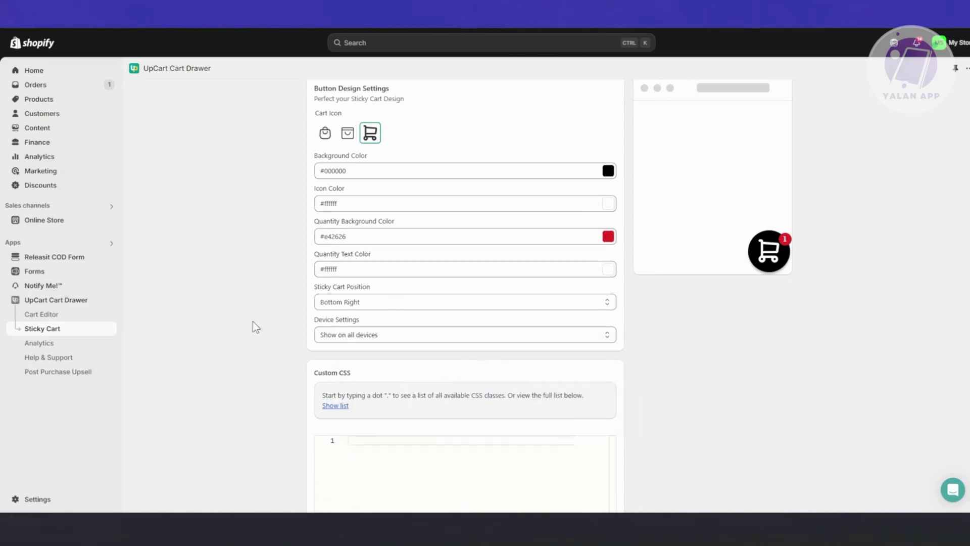
pyautogui.scroll(-3, 303, 329)
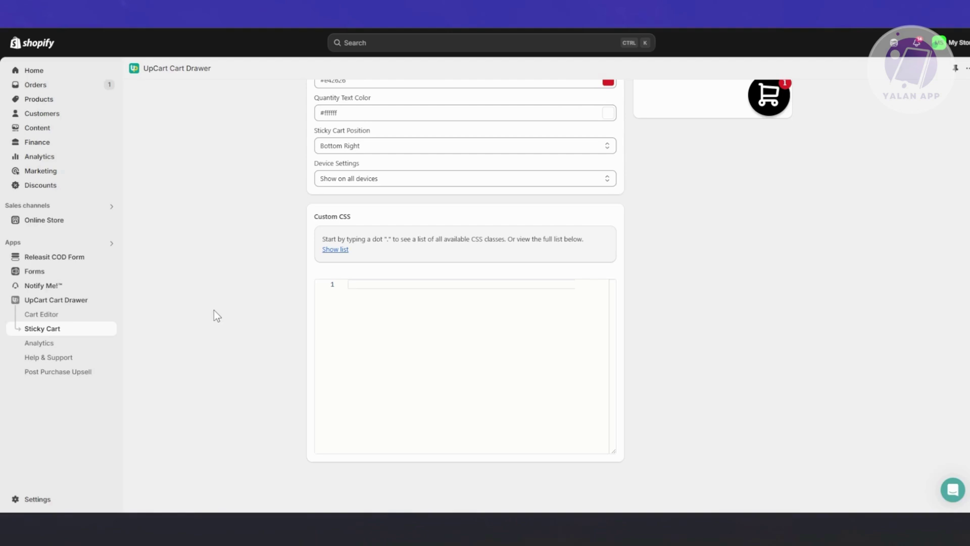
pyautogui.scroll(3, 217, 309)
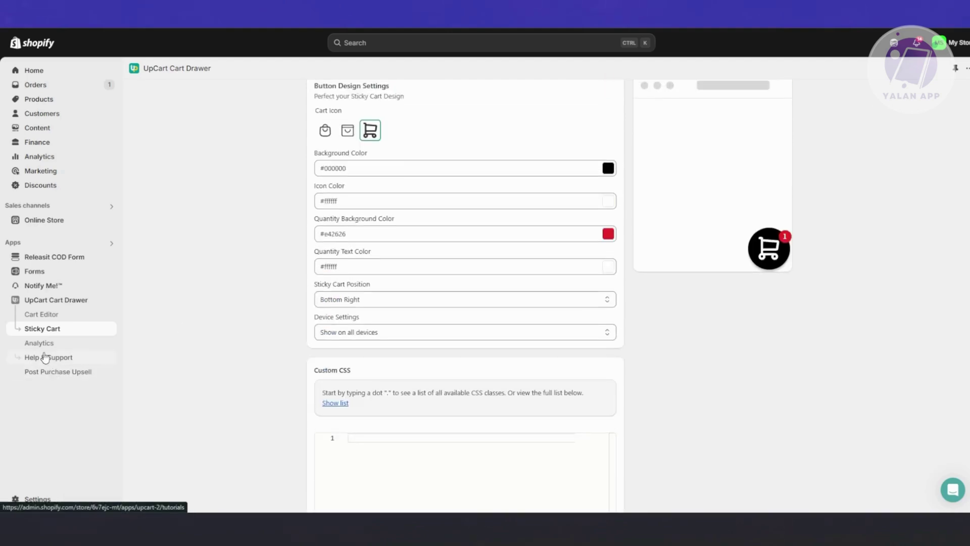
pyautogui.click(45, 347)
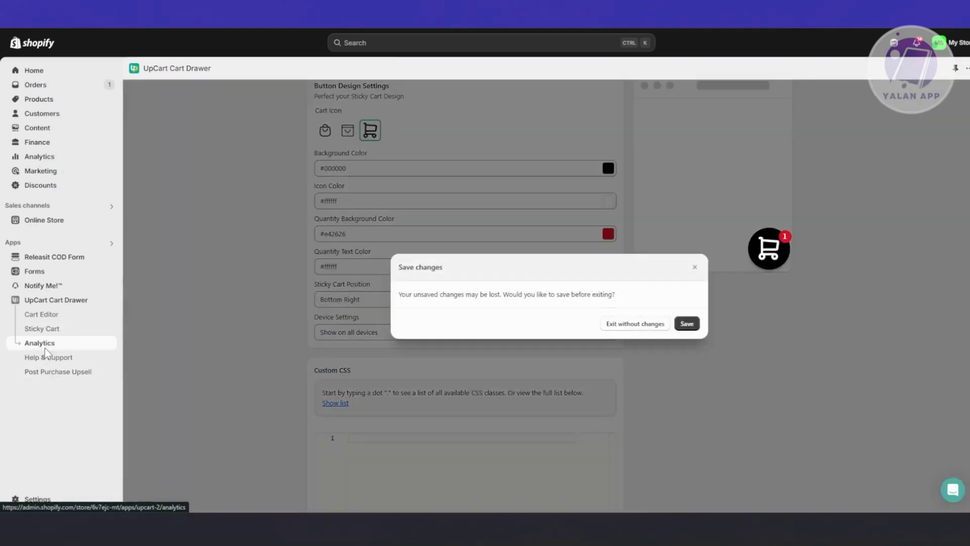
# Save the sticky cart changes, browse Help & Support and Post Purchase Upsell, then go to Online Store.
pyautogui.click(686, 328)
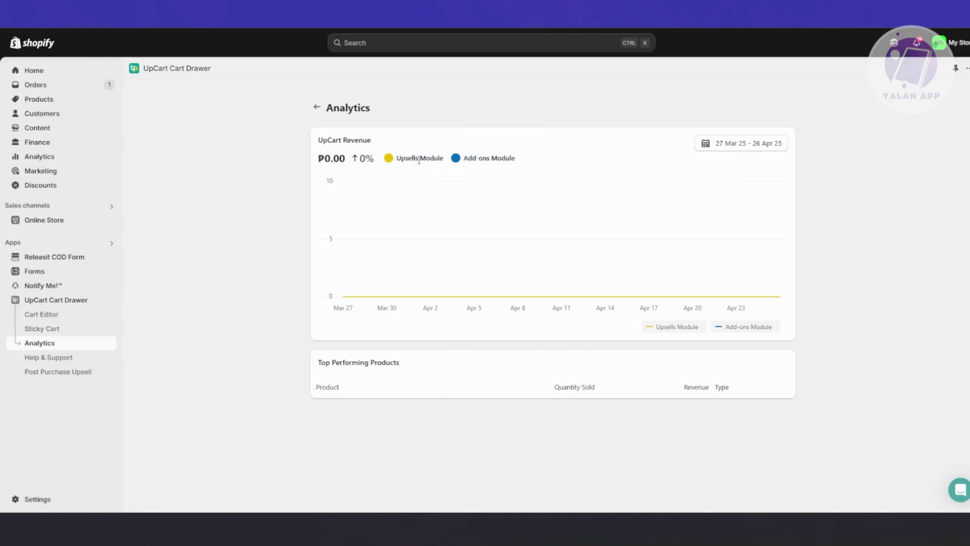
pyautogui.click(62, 360)
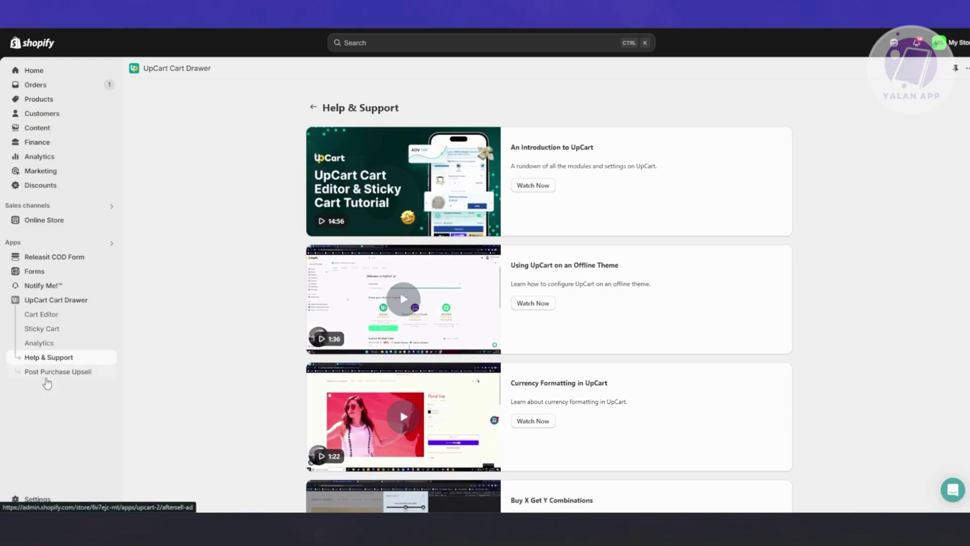
pyautogui.click(47, 381)
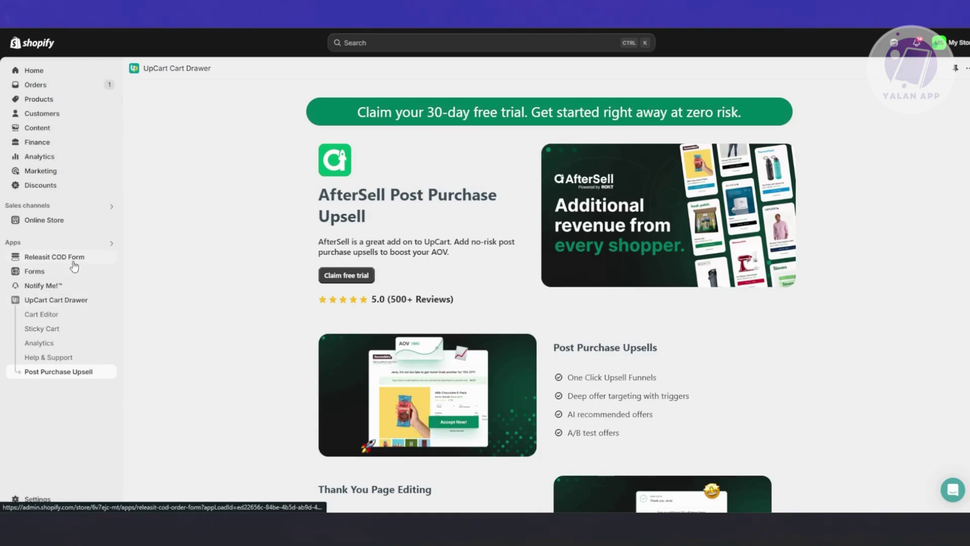
pyautogui.click(69, 223)
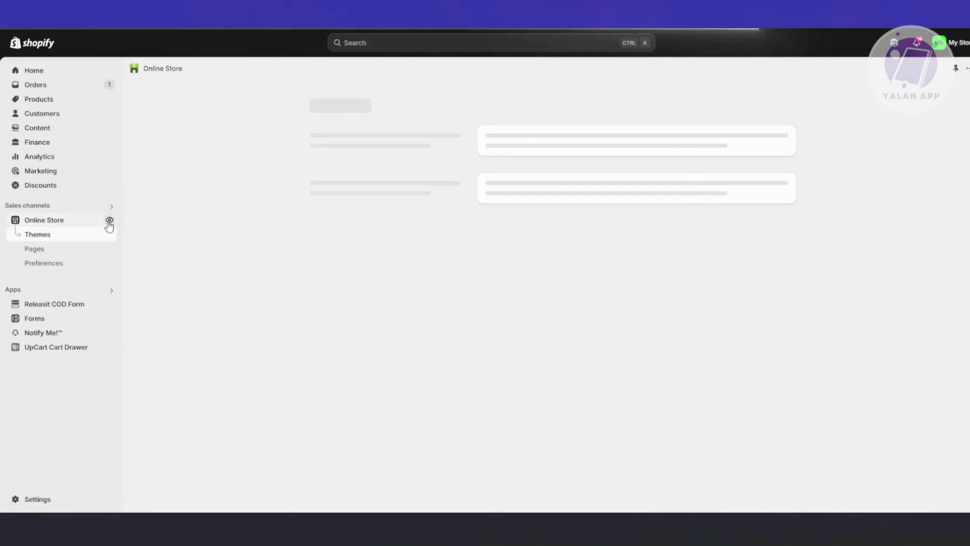
# Open the live storefront, dismiss the hello alert and browse the home page, previewing the Adult quality tee image.
pyautogui.click(109, 220)
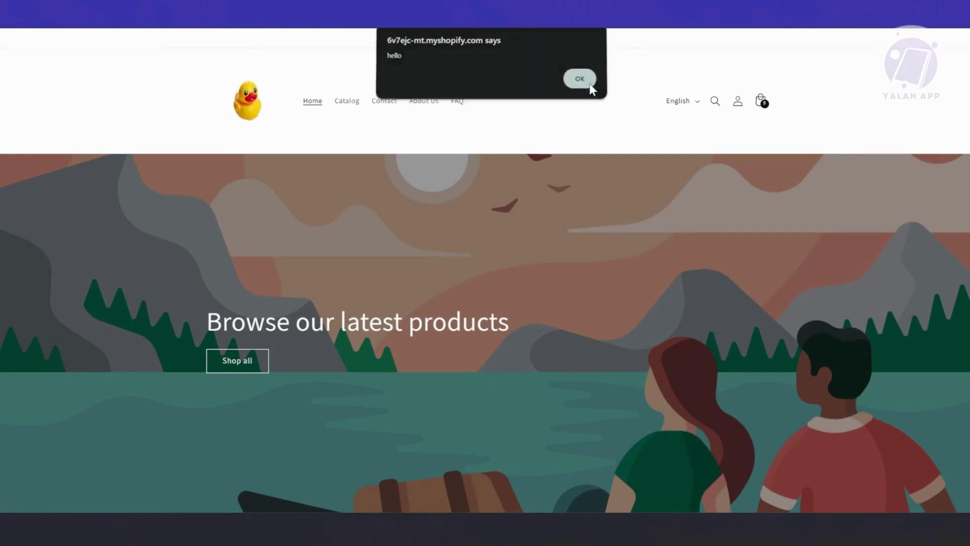
pyautogui.click(597, 81)
pyautogui.scroll(-10, 522, 167)
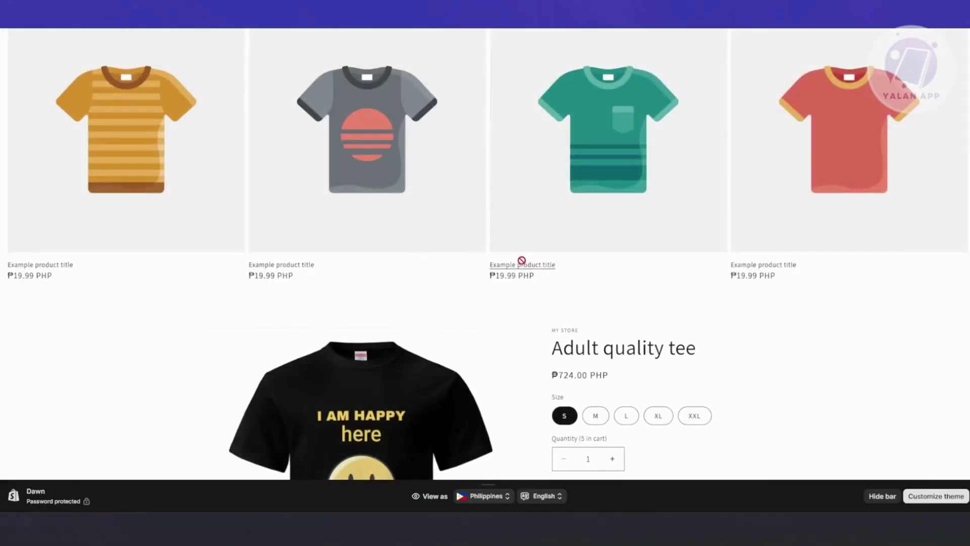
pyautogui.scroll(-6, 506, 285)
pyautogui.click(413, 255)
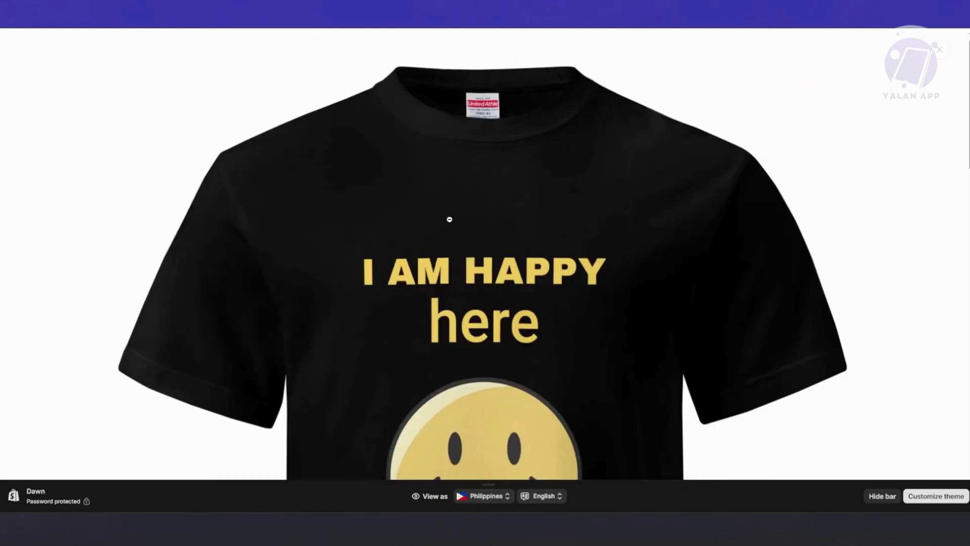
pyautogui.click(937, 57)
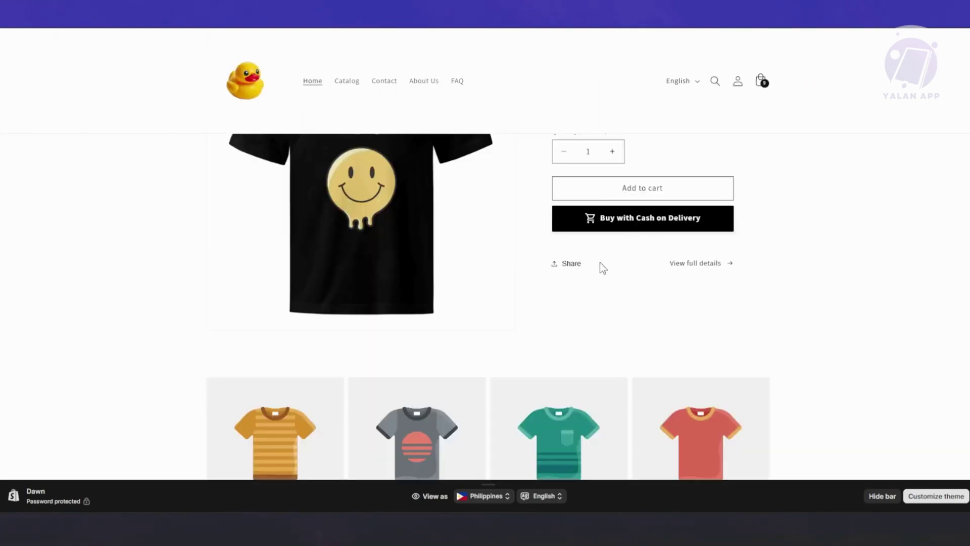
pyautogui.scroll(4, 581, 253)
pyautogui.scroll(-2, 606, 298)
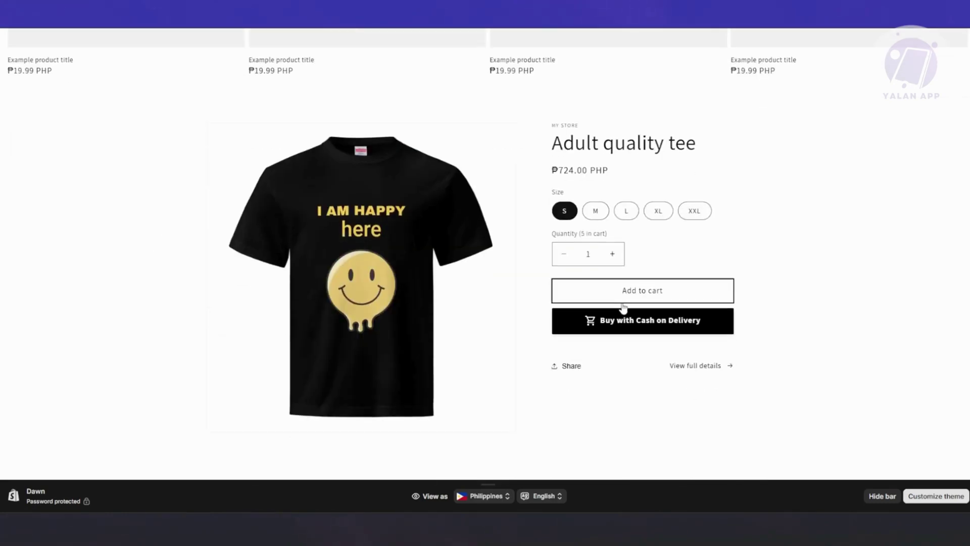
pyautogui.scroll(5, 674, 321)
pyautogui.scroll(6, 677, 309)
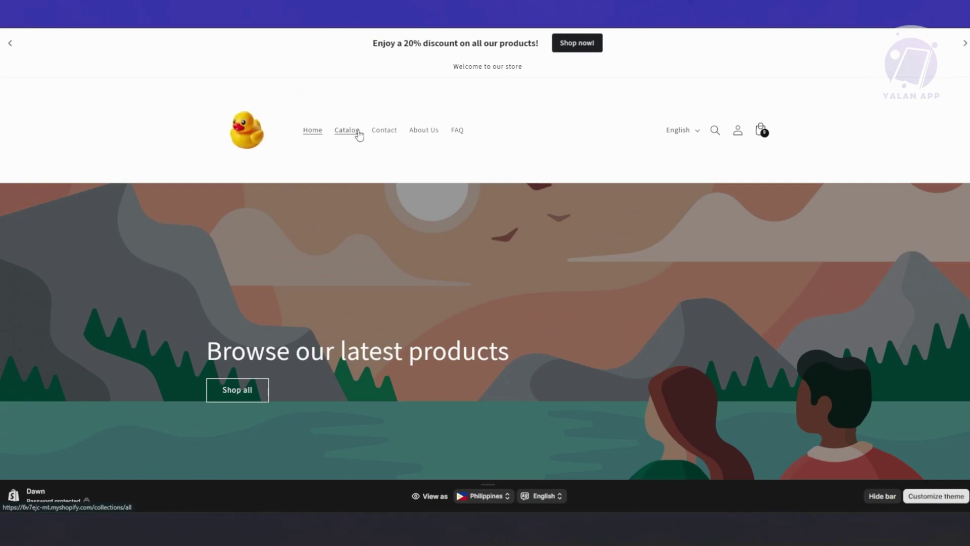
# Go to the Catalog and open the CUTE CAT SHIRT product page at ₱1,000.00 PHP.
pyautogui.click(354, 133)
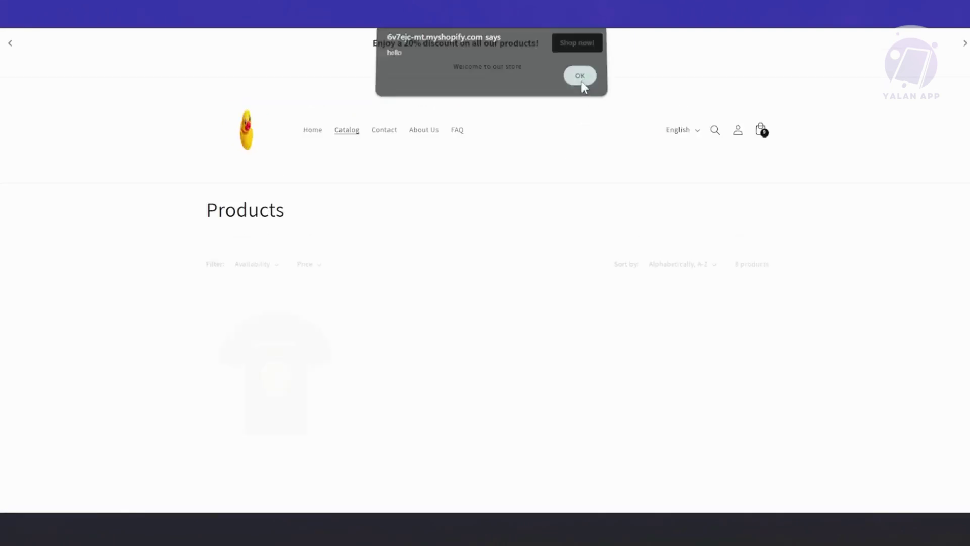
pyautogui.click(580, 81)
pyautogui.scroll(-2, 404, 303)
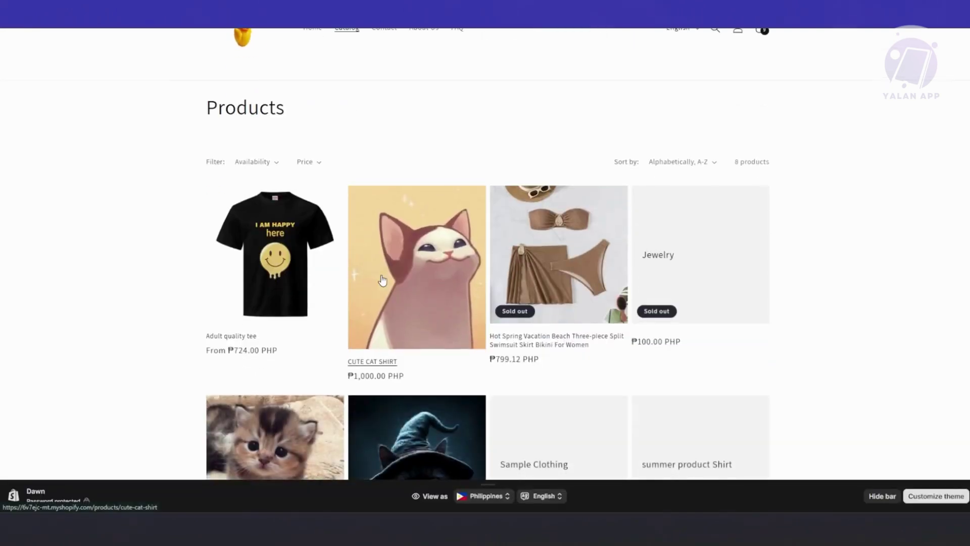
pyautogui.click(382, 281)
pyautogui.click(580, 82)
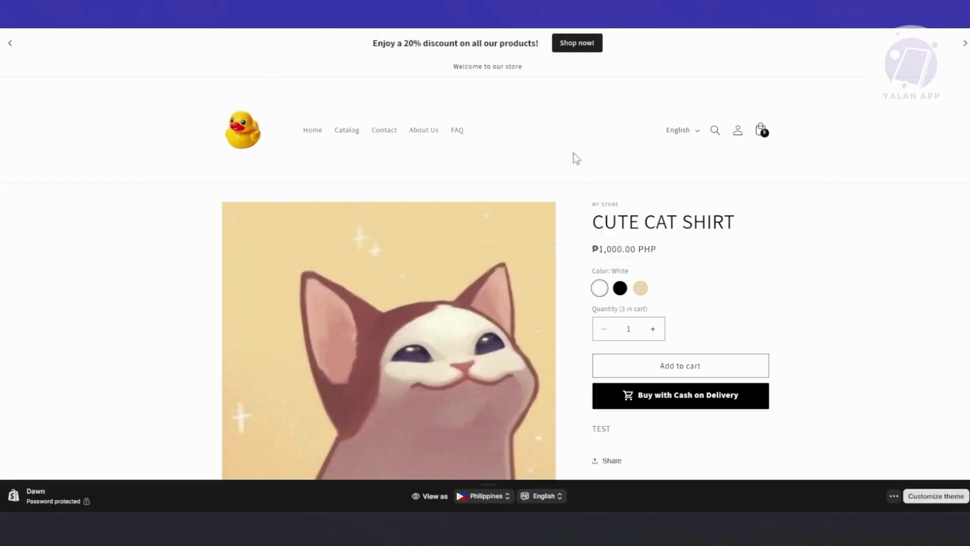
pyautogui.scroll(-4, 582, 202)
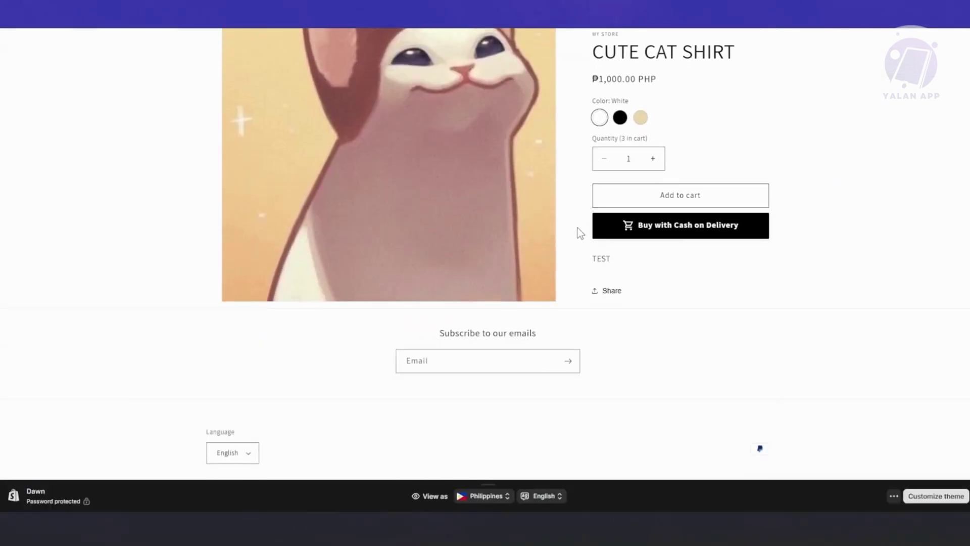
pyautogui.scroll(4, 578, 228)
# Add CUTE CAT SHIRT to the cart, then open the cart drawer and proceed to checkout.
pyautogui.click(657, 363)
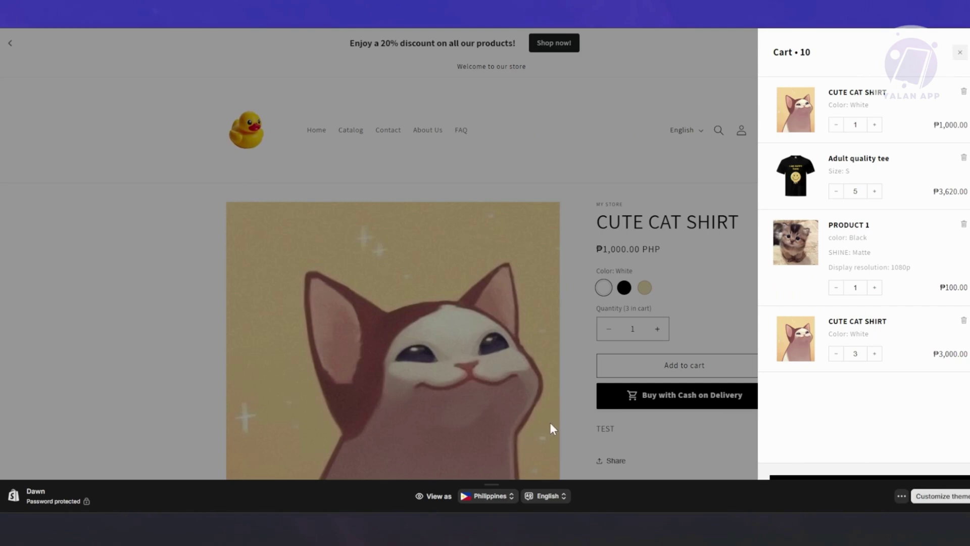
pyautogui.click(577, 391)
pyautogui.scroll(-3, 615, 325)
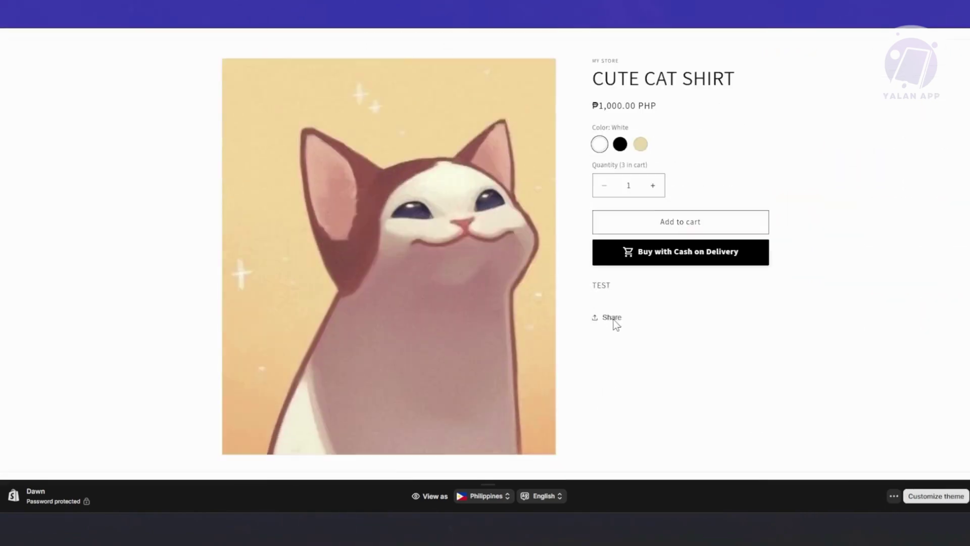
pyautogui.scroll(3, 825, 340)
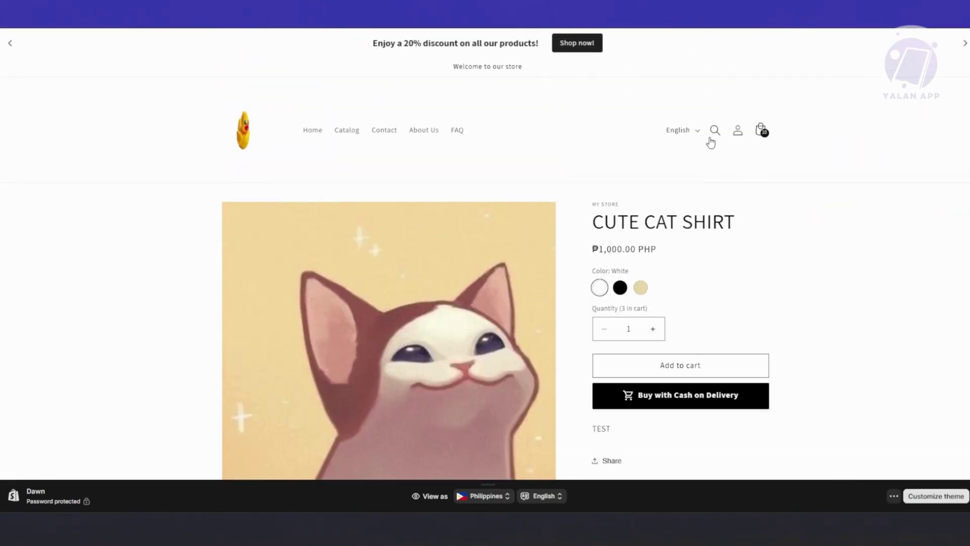
pyautogui.click(760, 131)
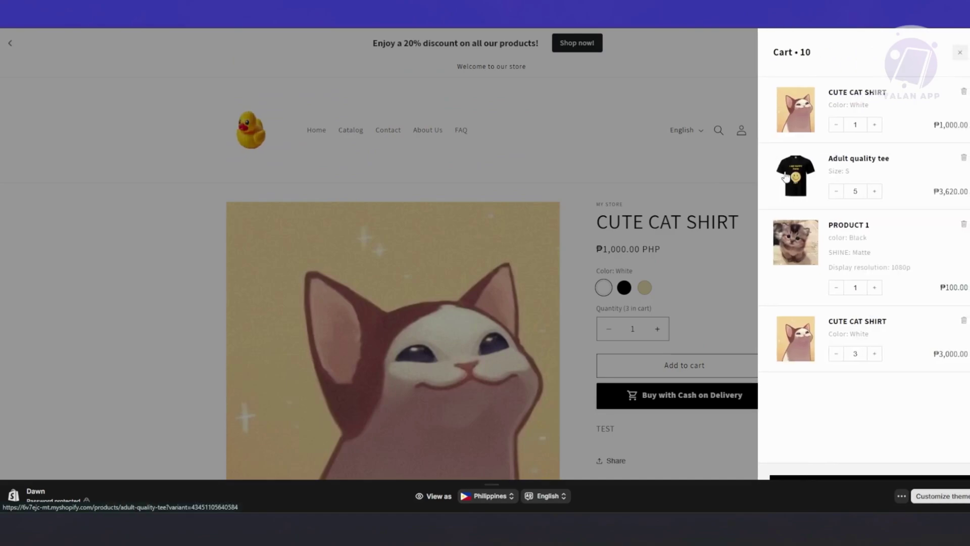
pyautogui.click(825, 478)
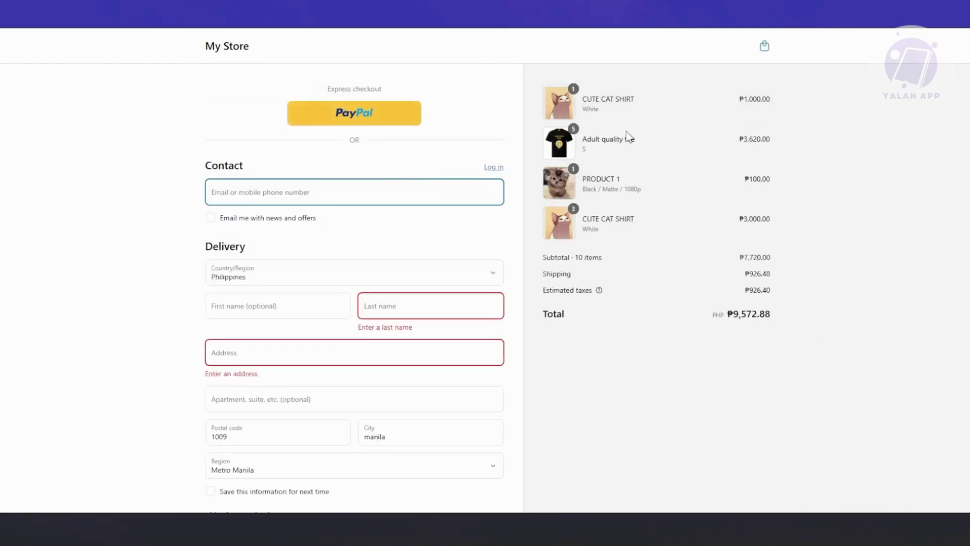
pyautogui.scroll(-1, 465, 133)
pyautogui.scroll(-5, 344, 197)
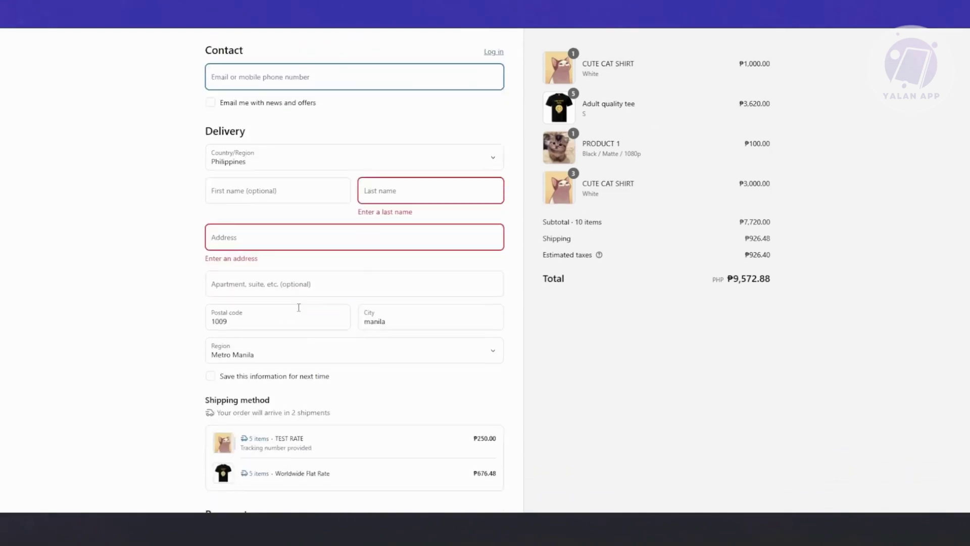
pyautogui.scroll(-3, 369, 177)
pyautogui.scroll(3, 431, 141)
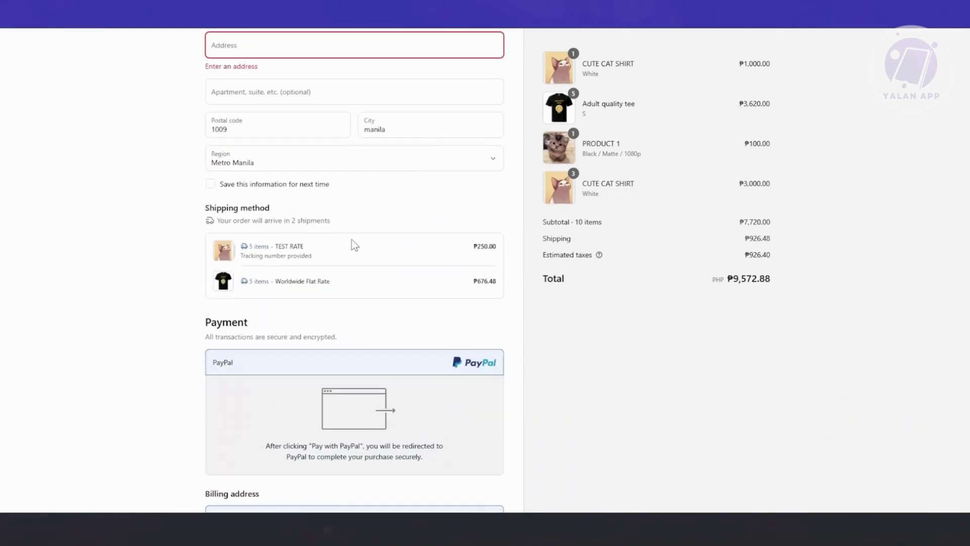
pyautogui.scroll(-3, 328, 216)
pyautogui.scroll(7, 329, 214)
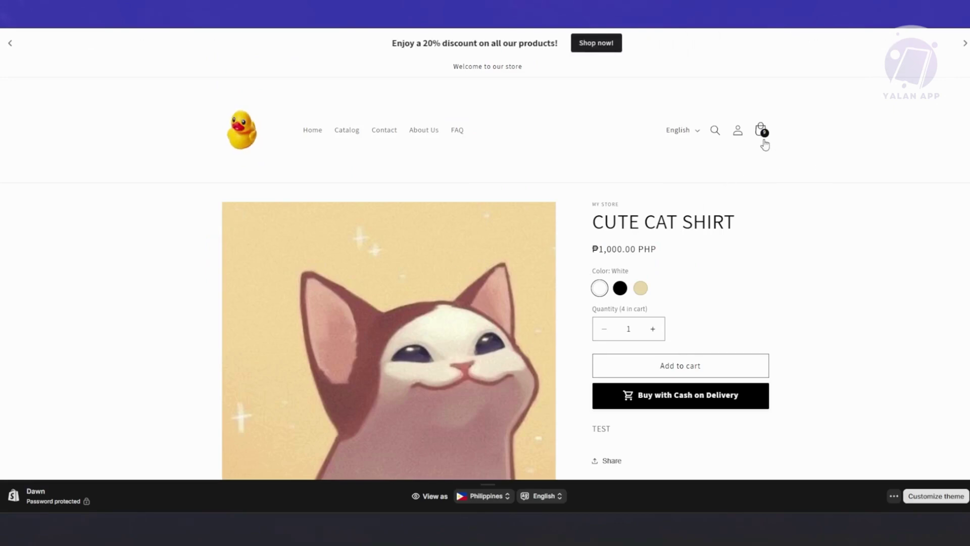
# Reopen the cart drawer, check out again, then return to see PRODUCT 1 under You'll love these.
pyautogui.click(762, 132)
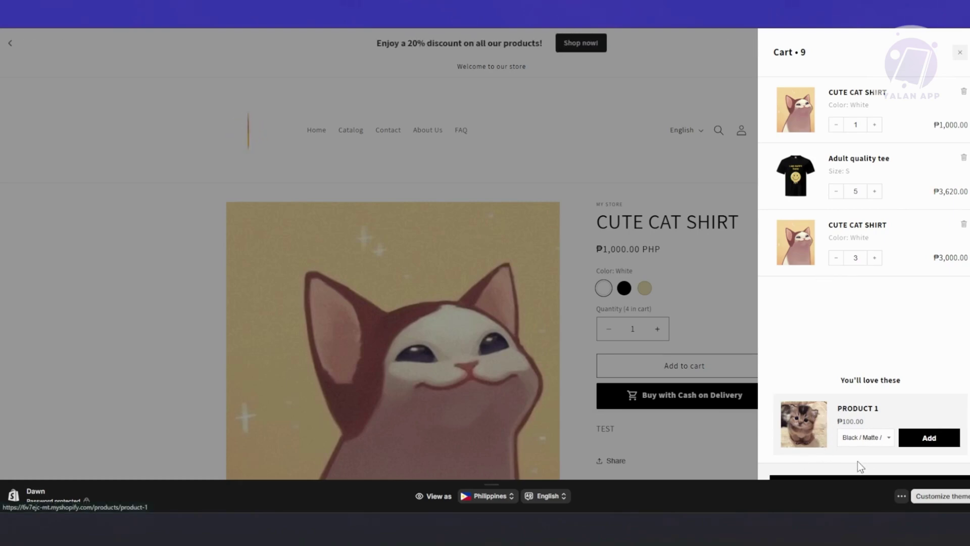
pyautogui.click(793, 482)
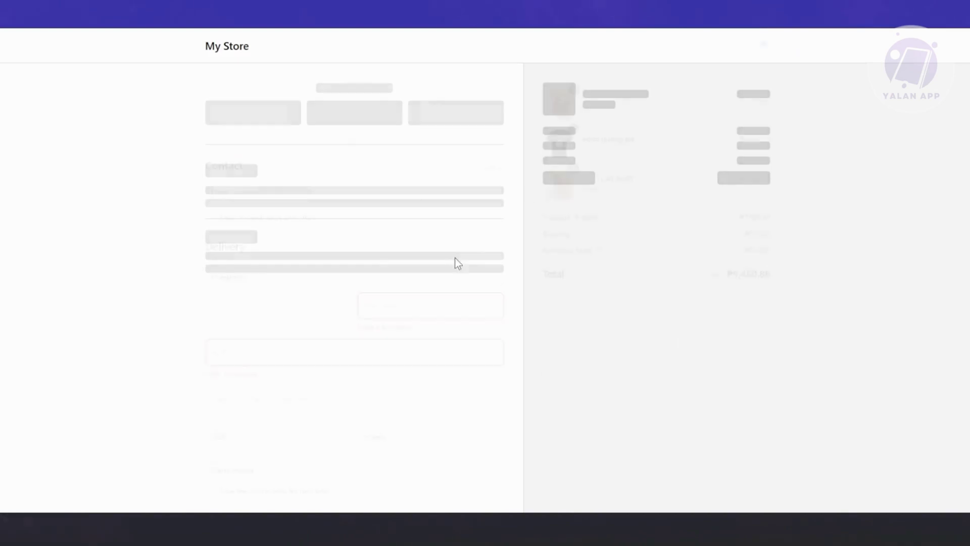
pyautogui.scroll(-3, 441, 256)
pyautogui.scroll(-8, 447, 243)
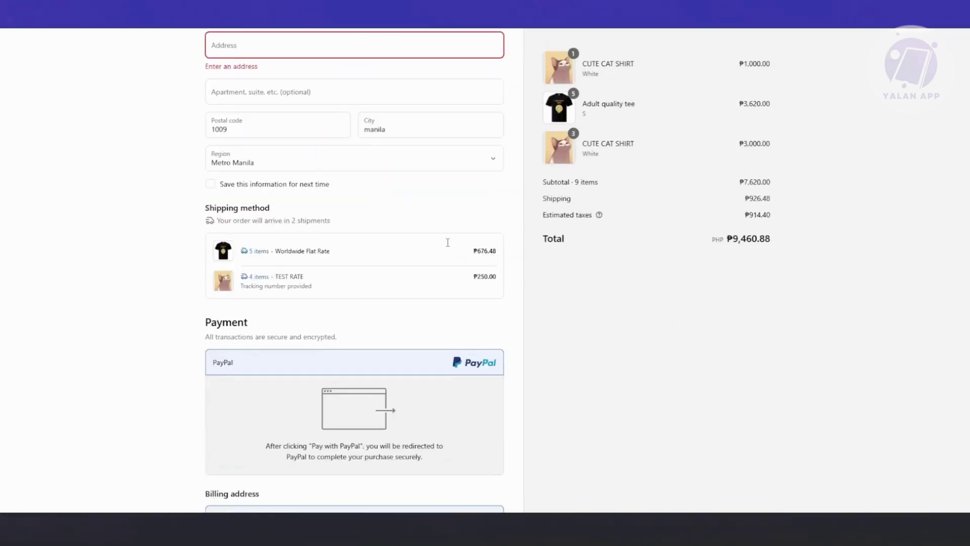
pyautogui.scroll(4, 451, 247)
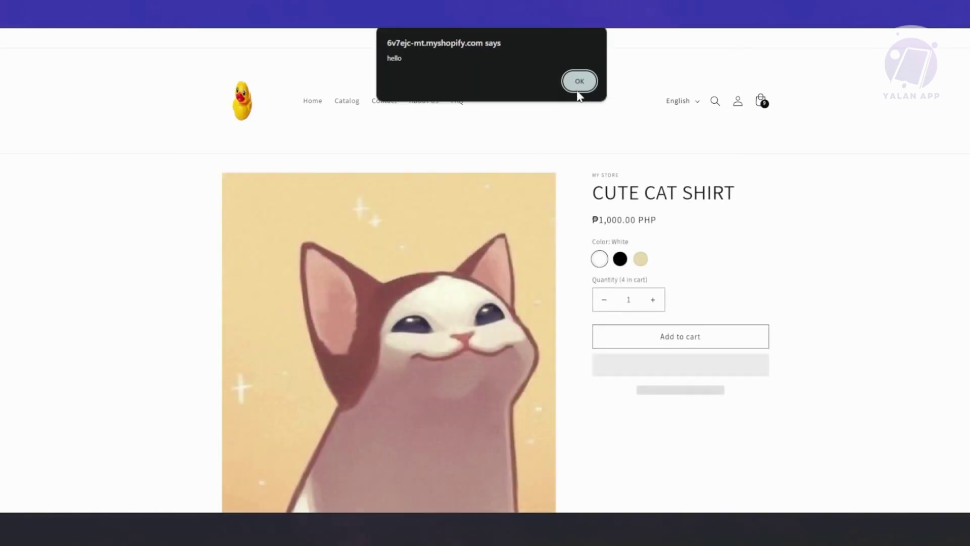
pyautogui.click(580, 81)
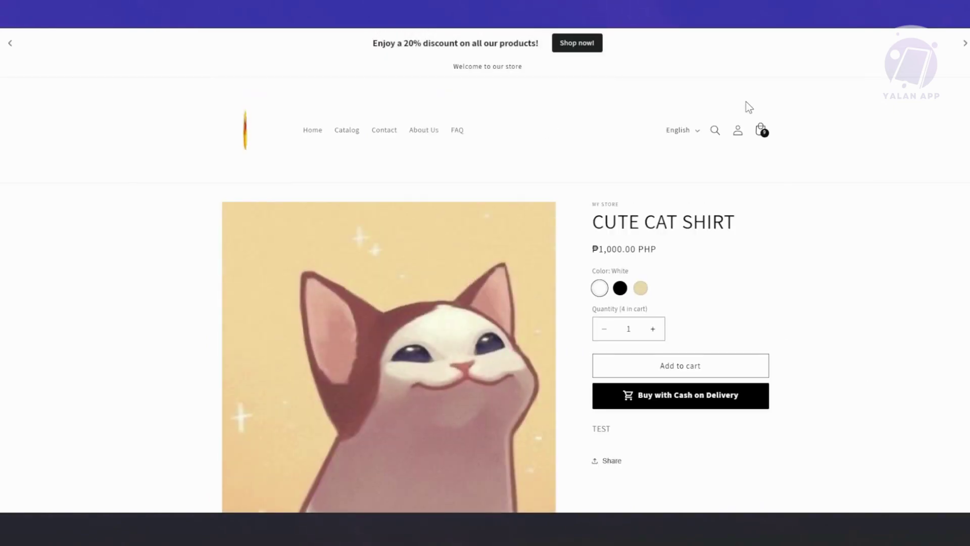
pyautogui.click(761, 130)
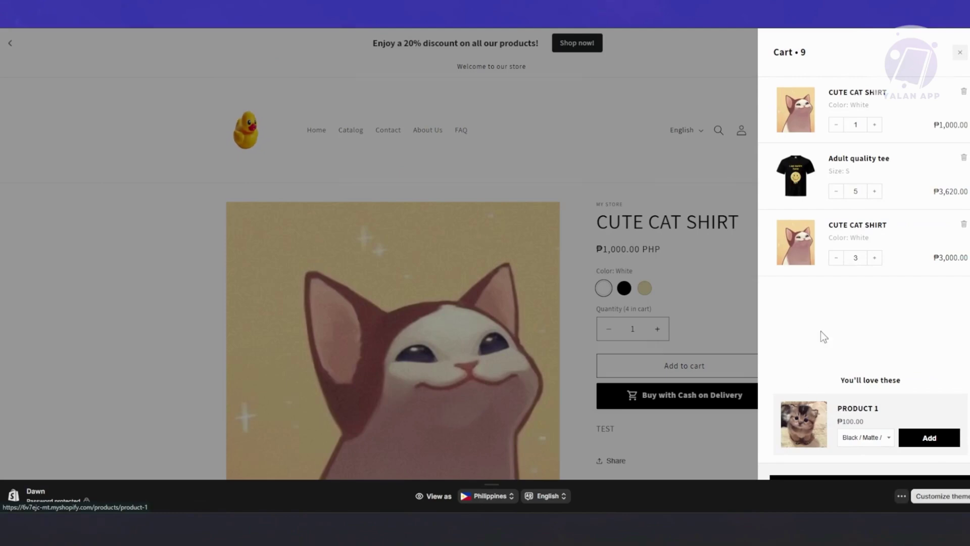